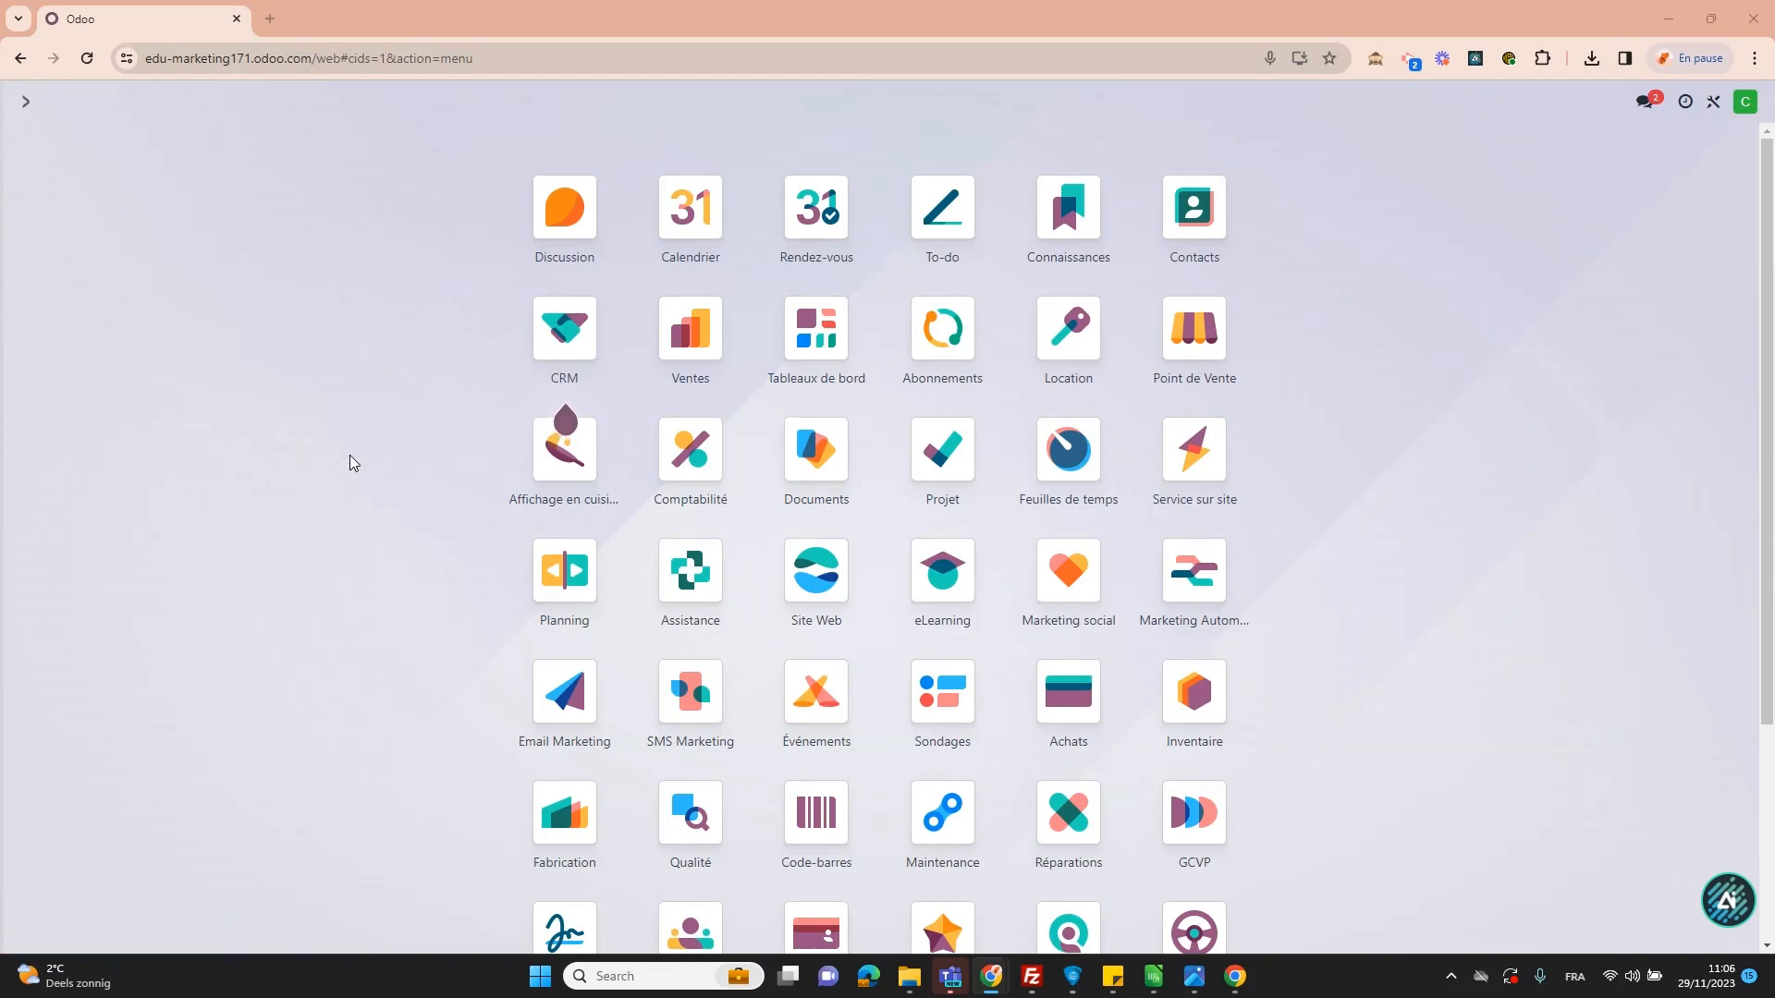
# - Open the settings of the Ventes app and search them for "modèl" to find the Modèles de devis option
pyautogui.write('vente')
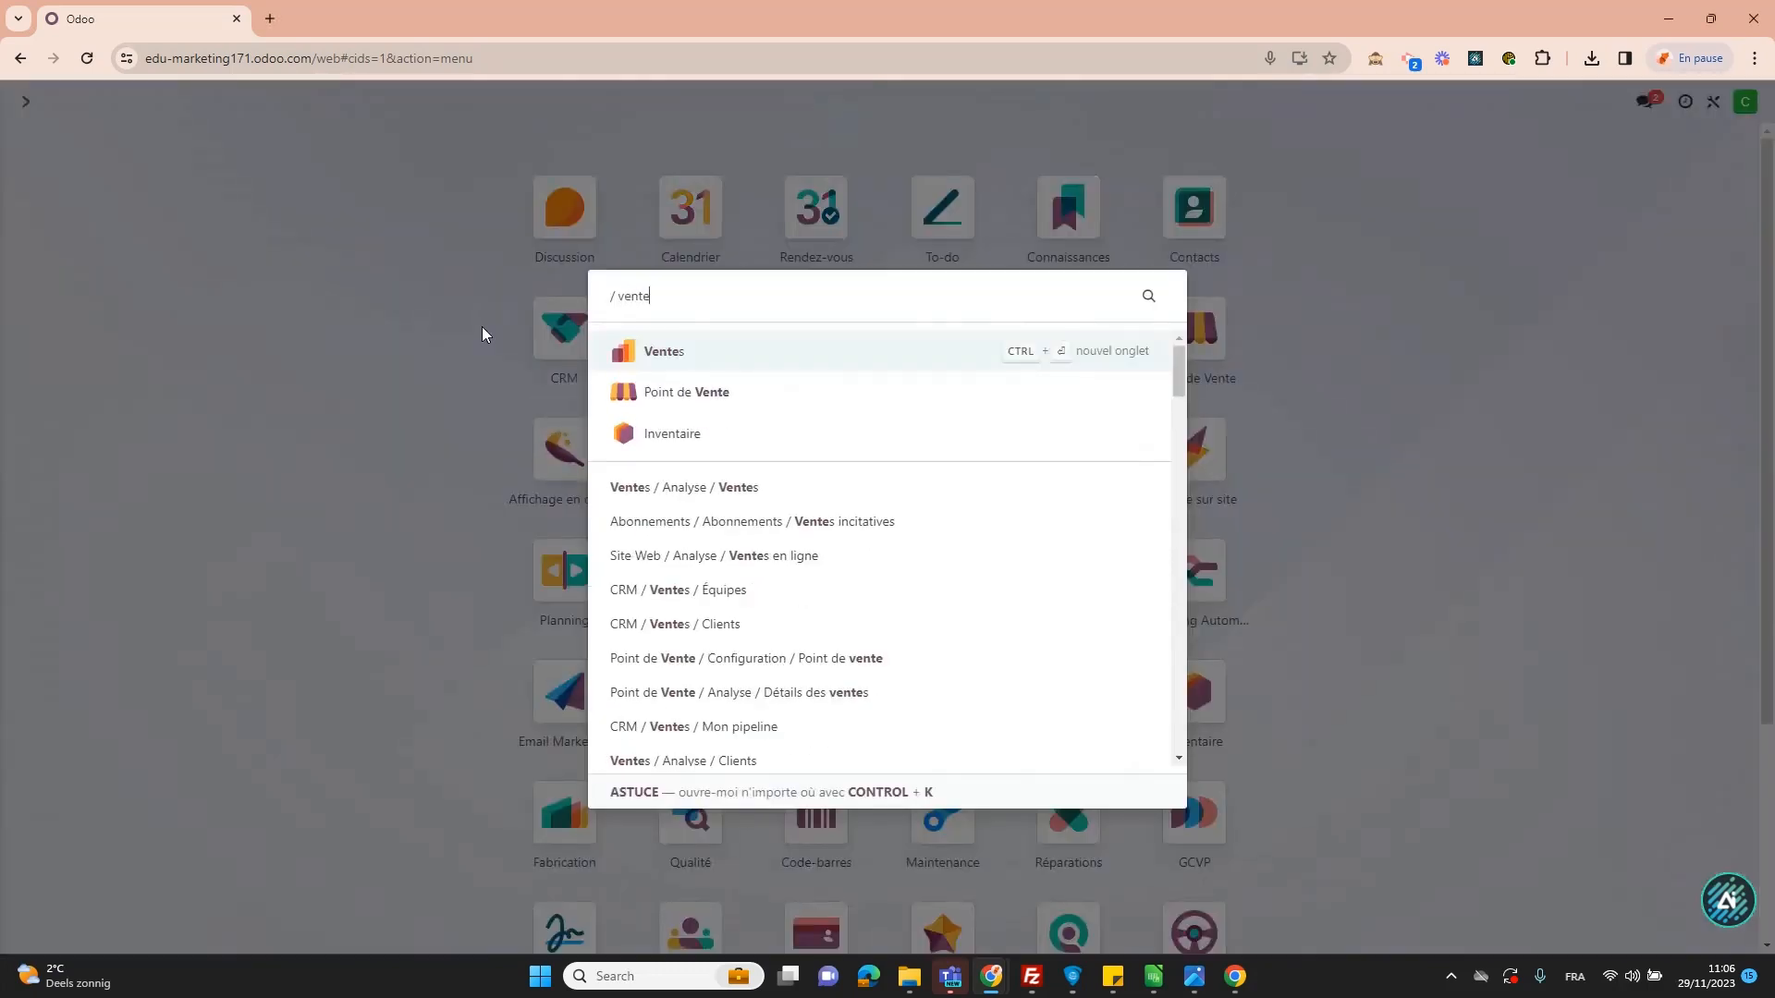
pyautogui.click(718, 348)
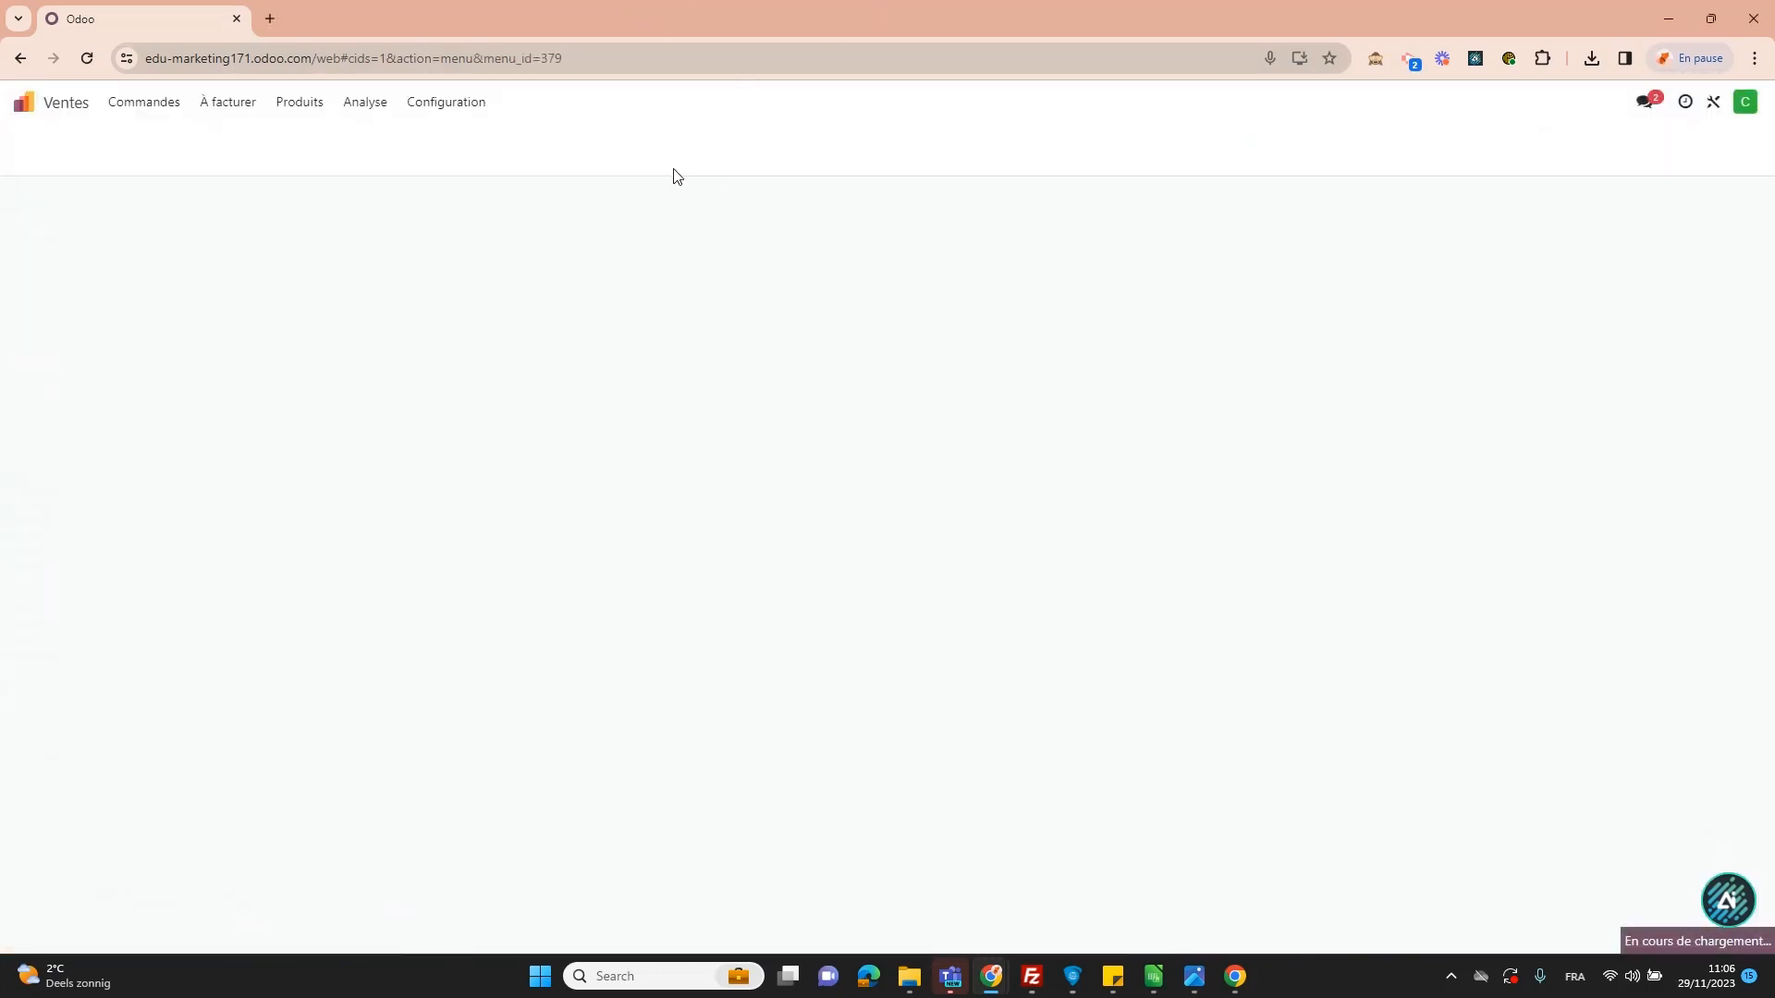
pyautogui.click(474, 108)
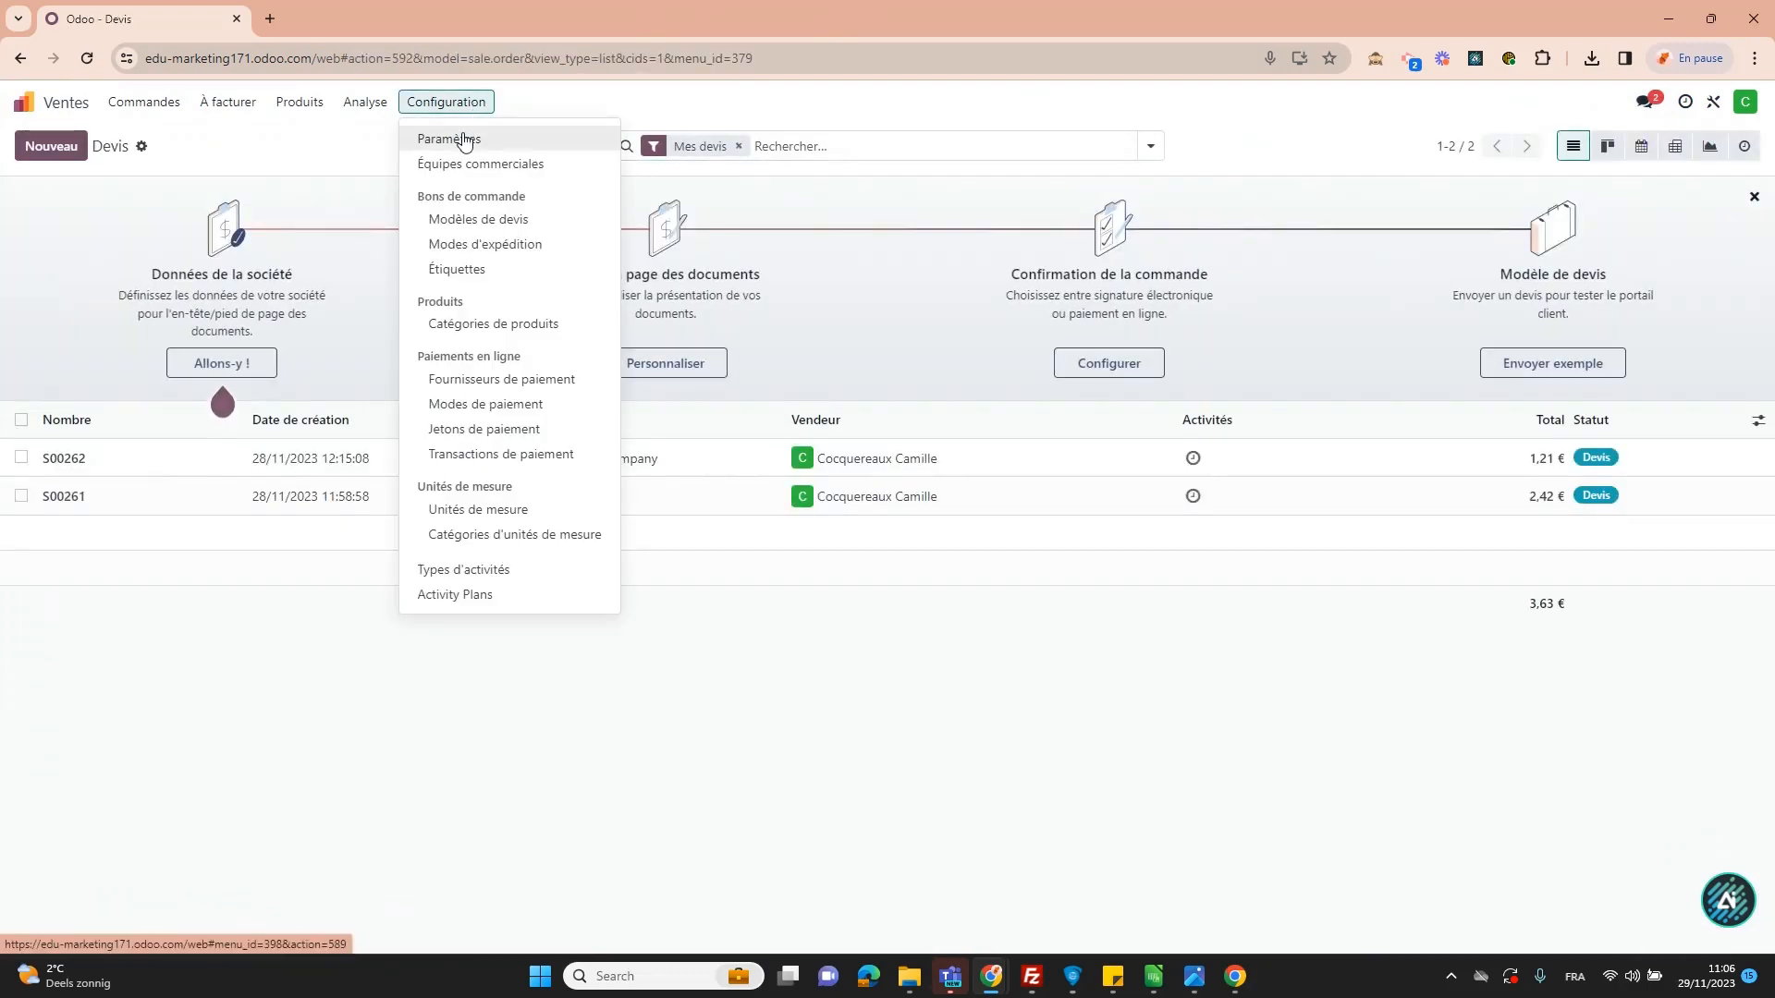
pyautogui.click(460, 141)
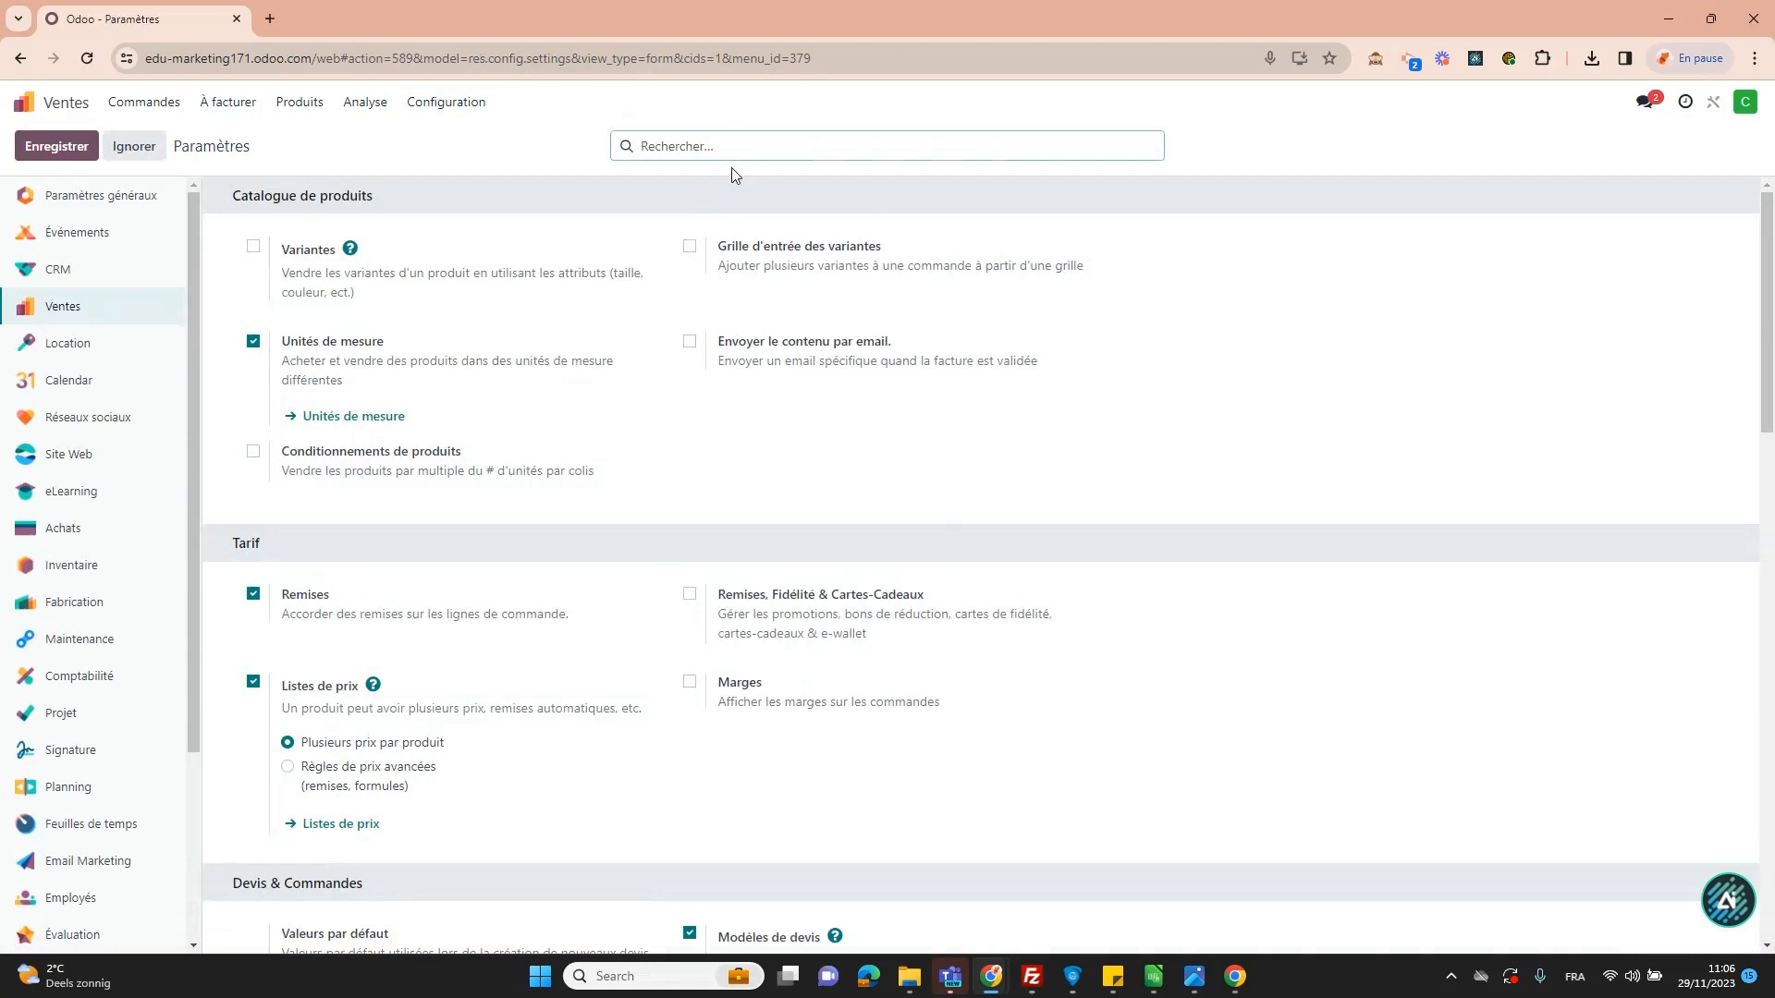
pyautogui.write('modè')
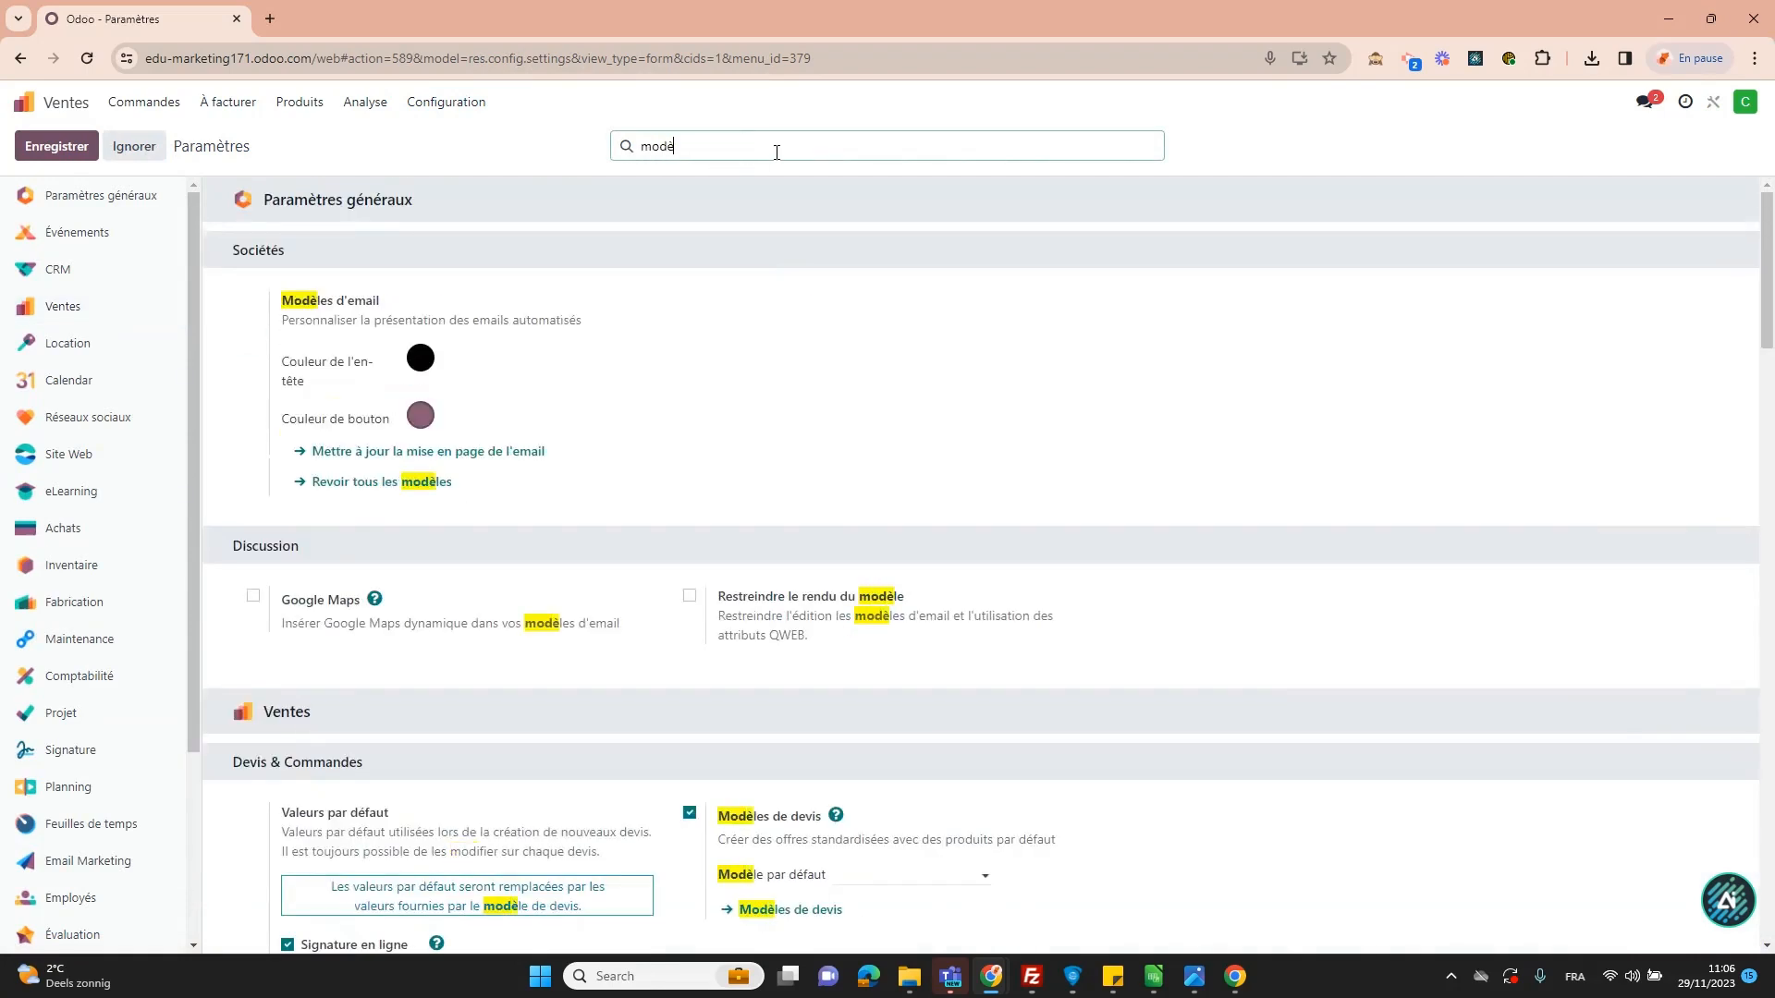
pyautogui.write('l')
pyautogui.scroll(-2, 658, 709)
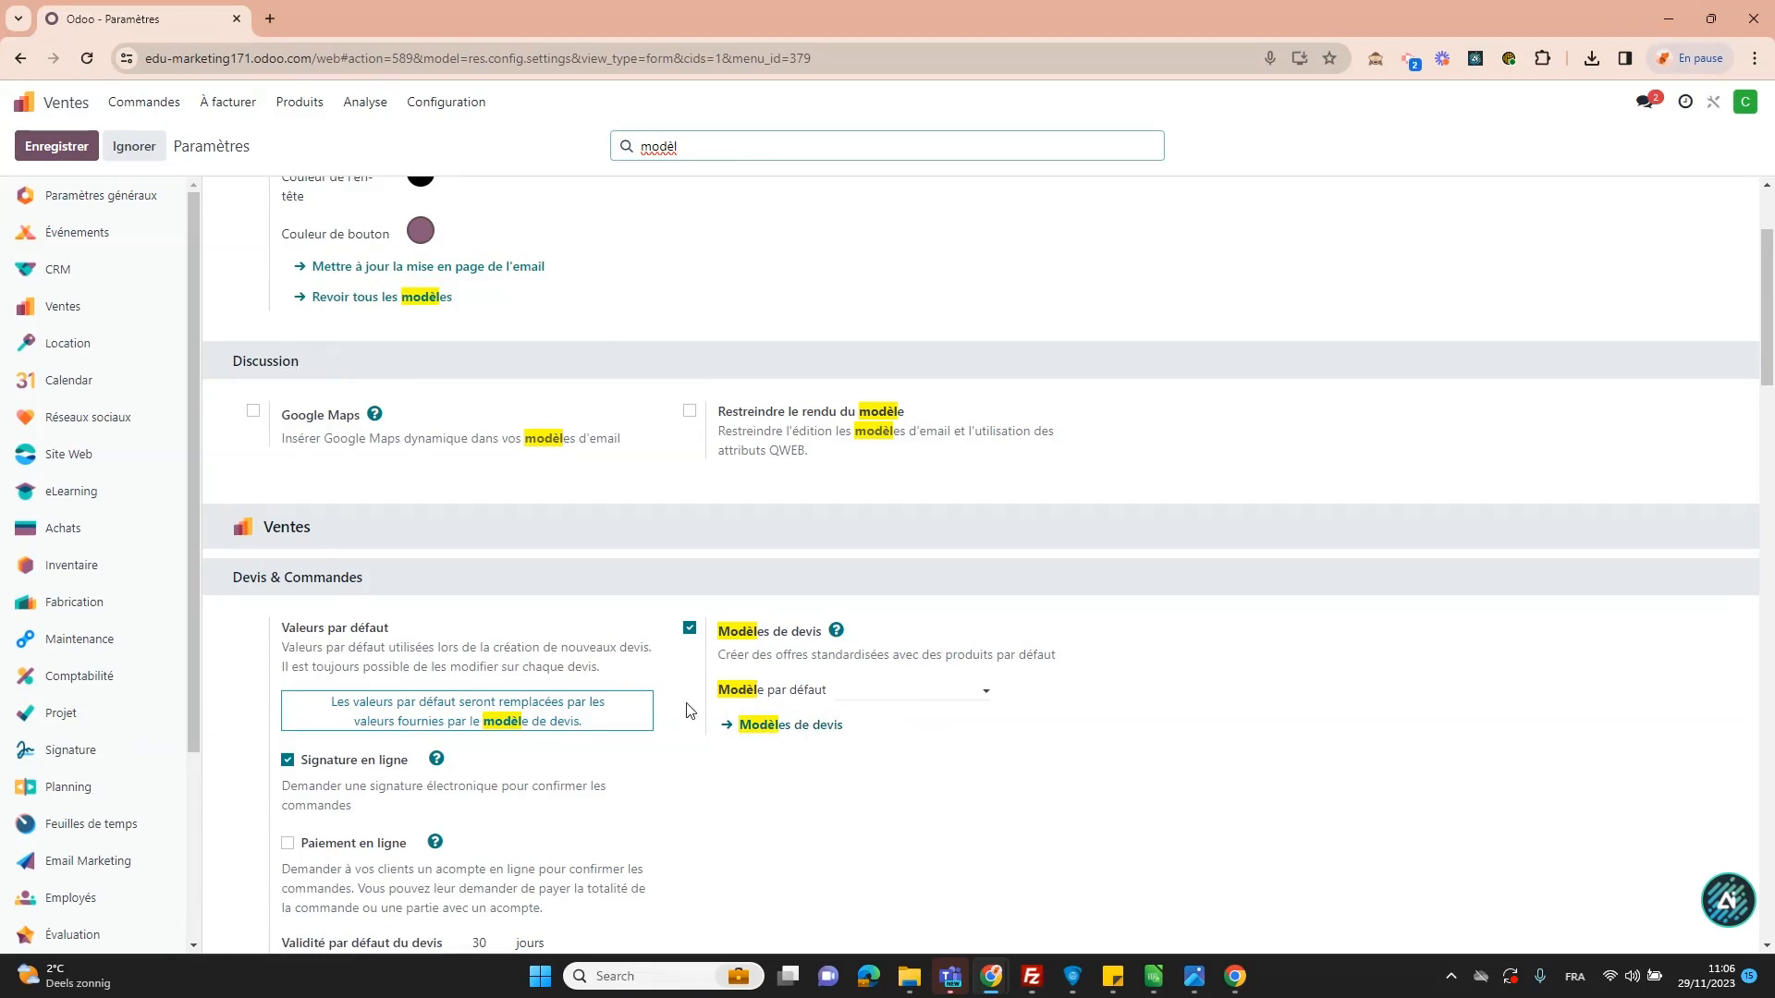
# - Open the Veste quotation template from Modèles de devis and display its Constructeur de devis en PDF settings
pyautogui.click(468, 104)
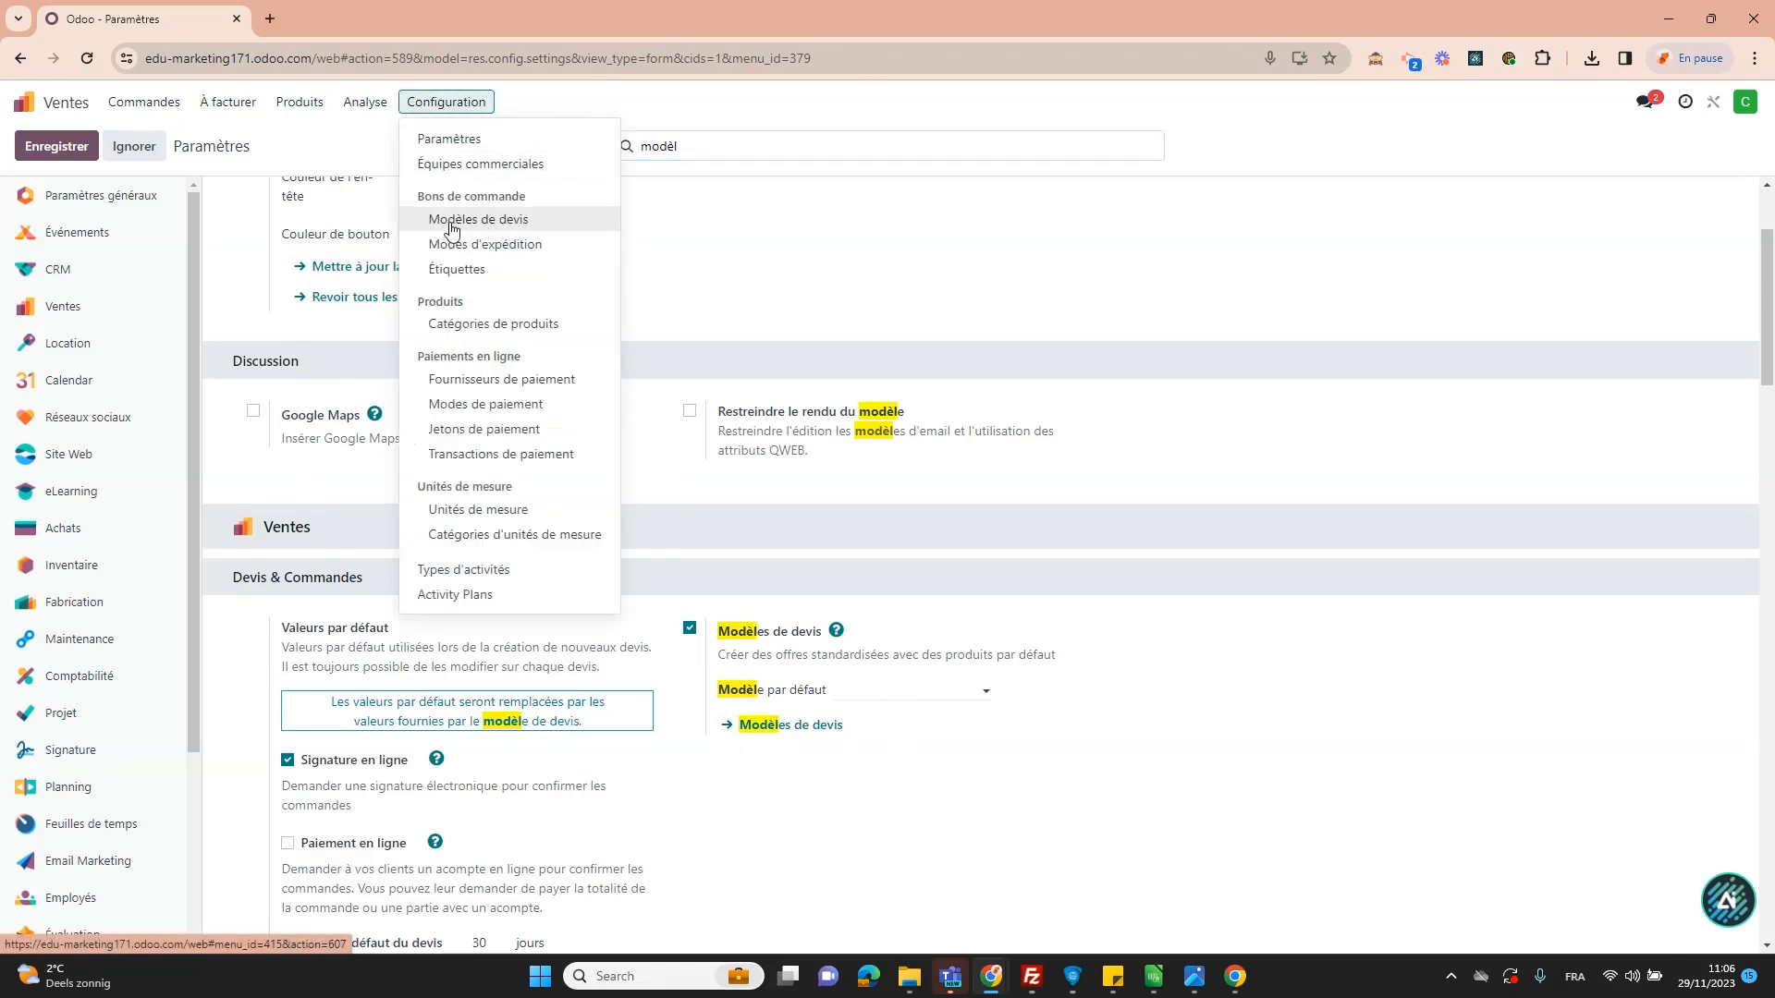
pyautogui.click(479, 228)
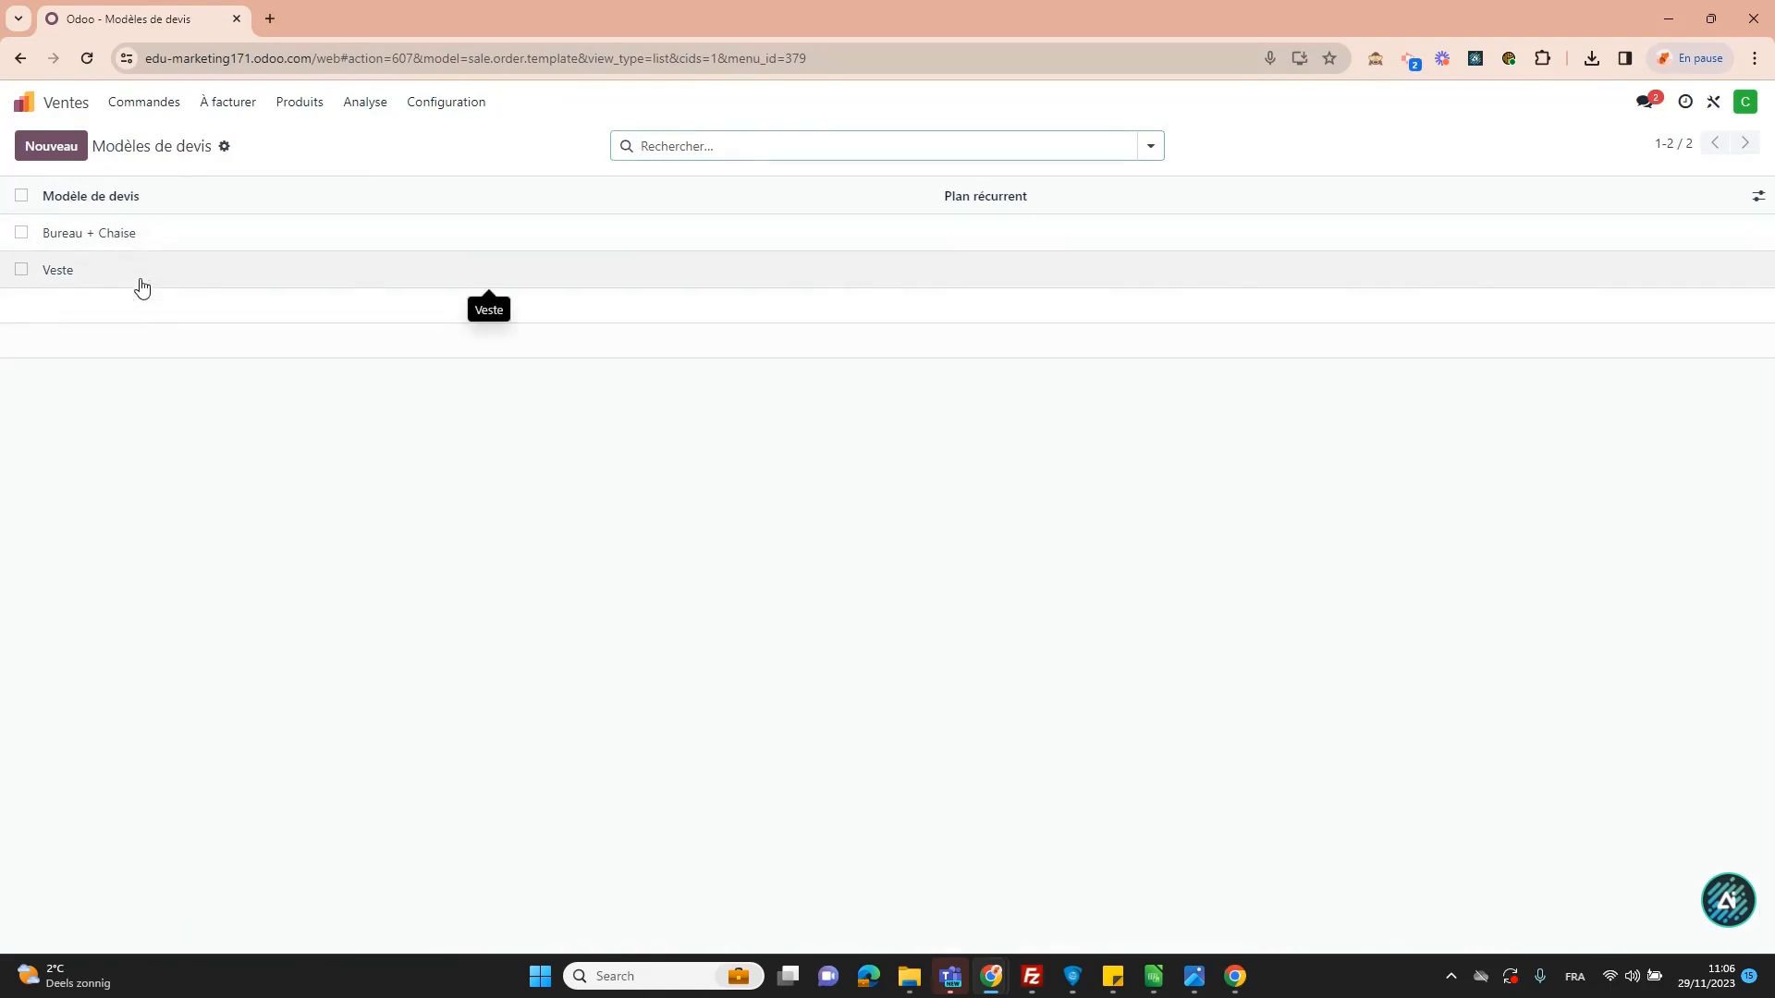
pyautogui.click(194, 285)
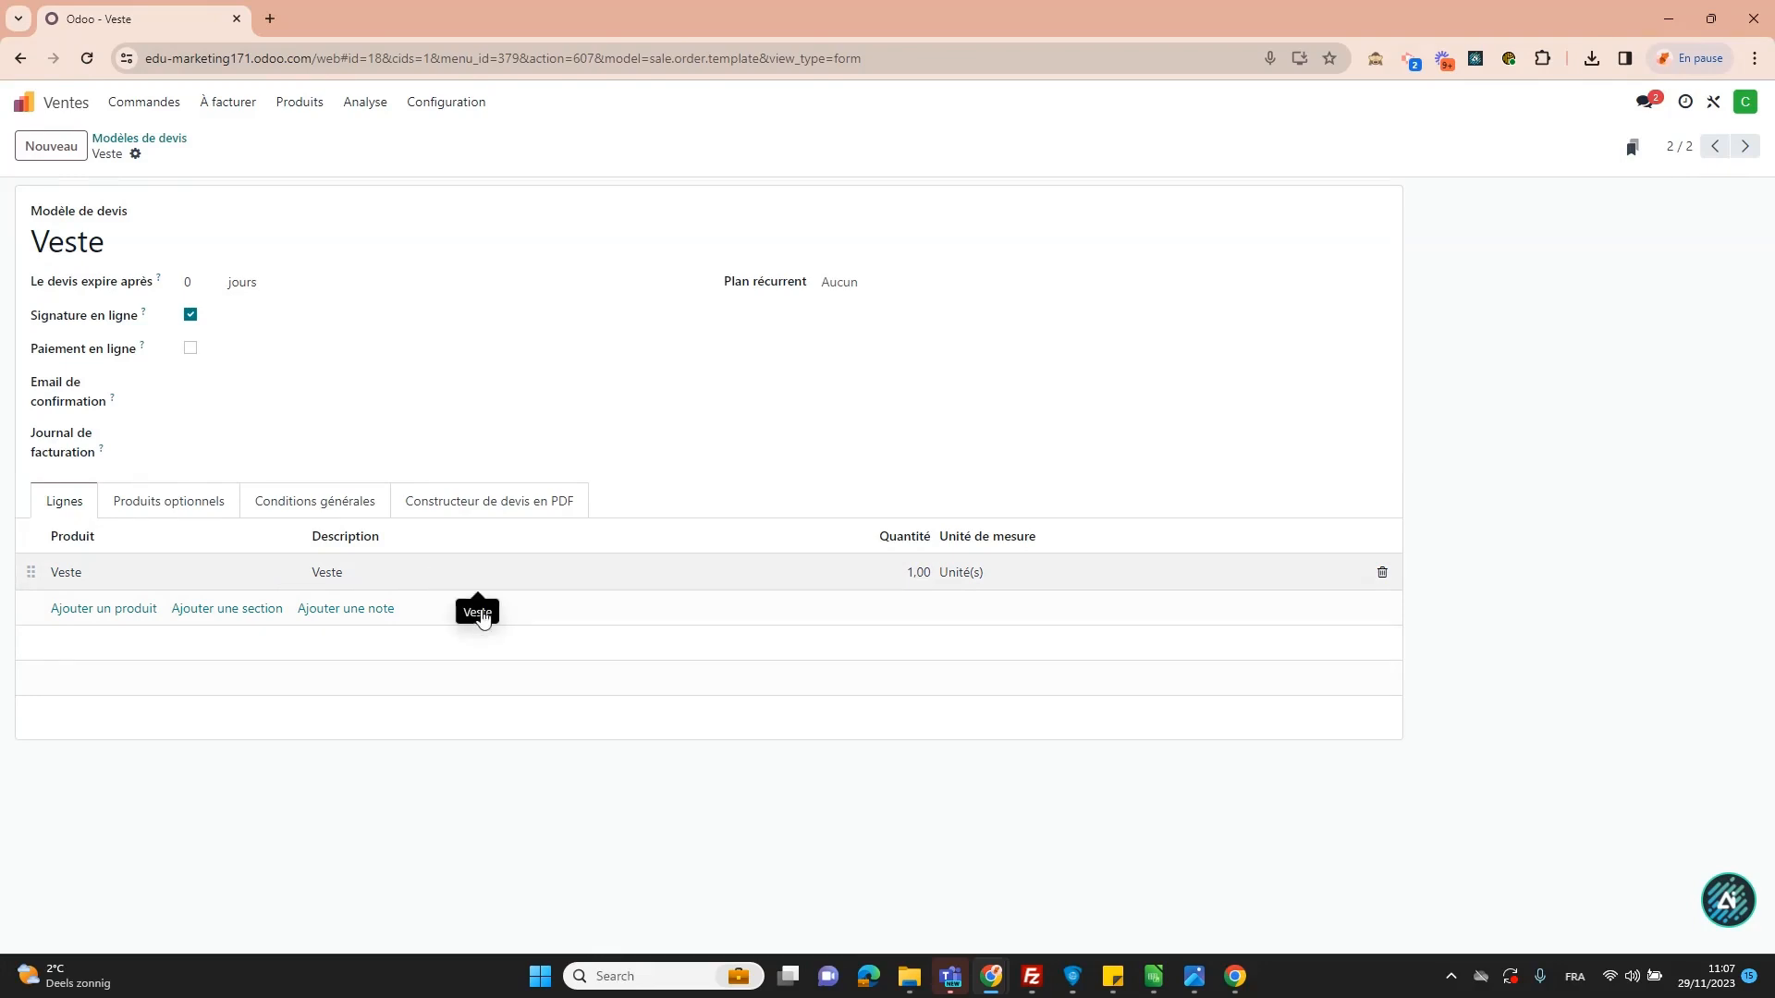
pyautogui.click(512, 500)
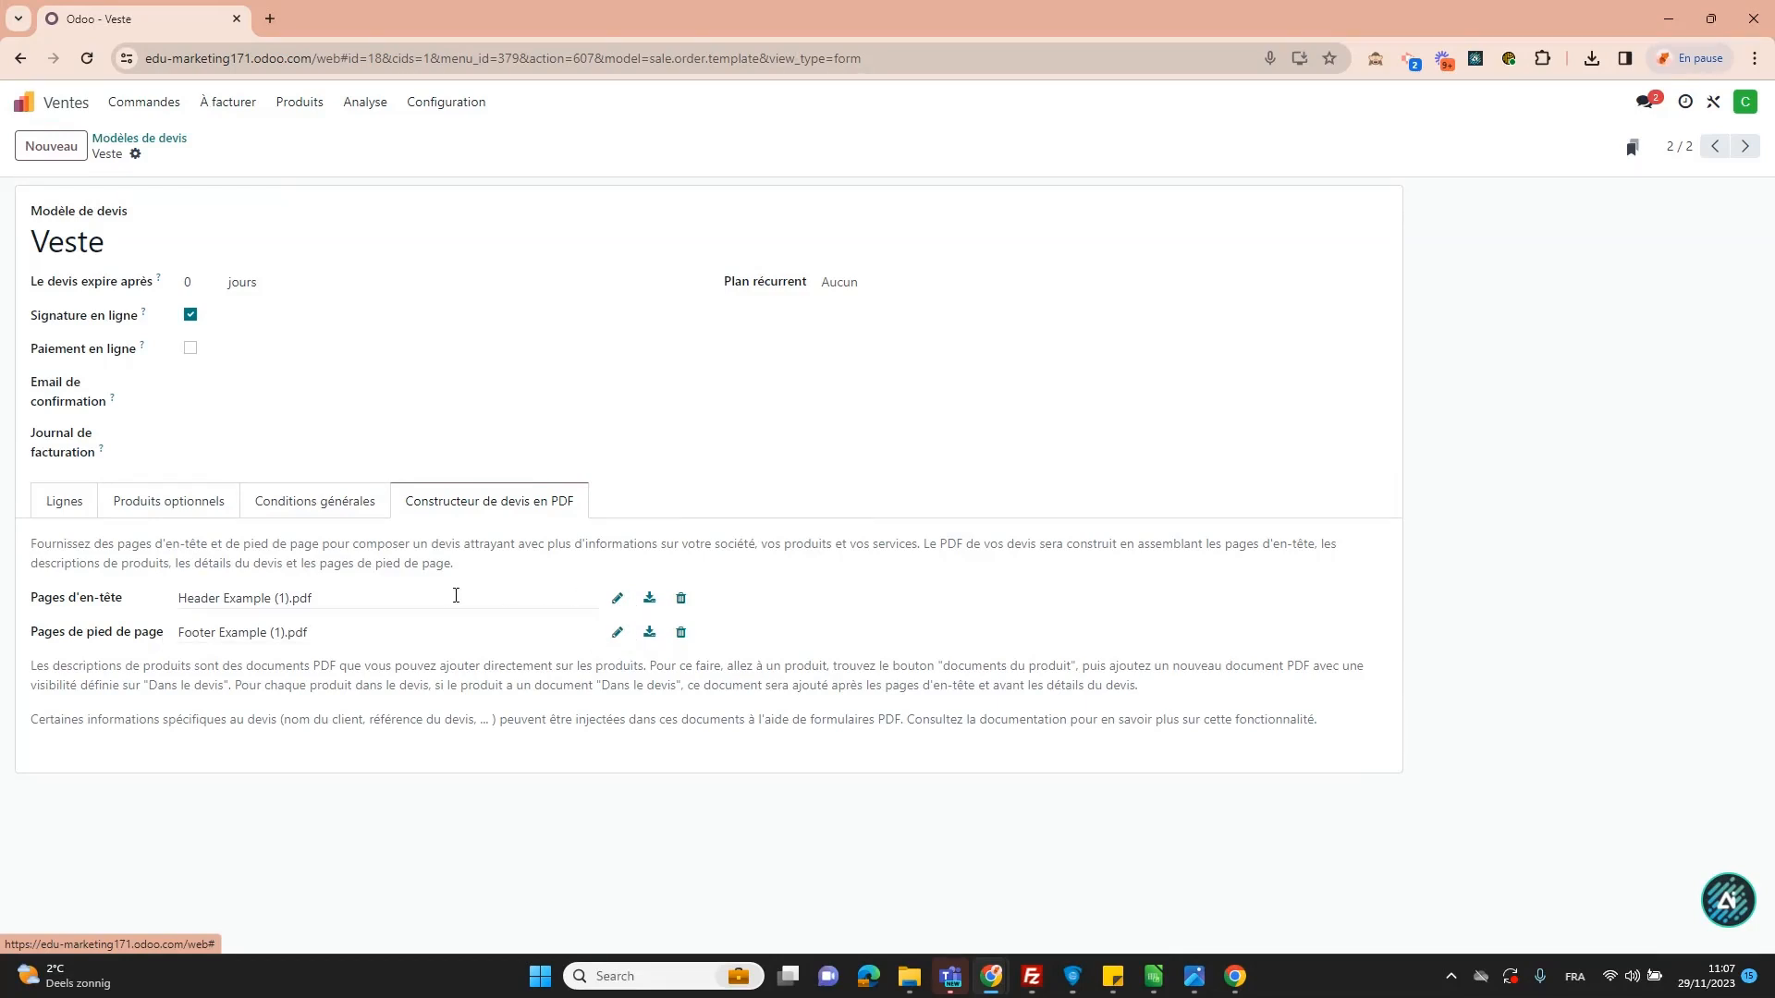
# - Download the header and footer page PDFs attached to the Veste quotation template
pyautogui.click(617, 599)
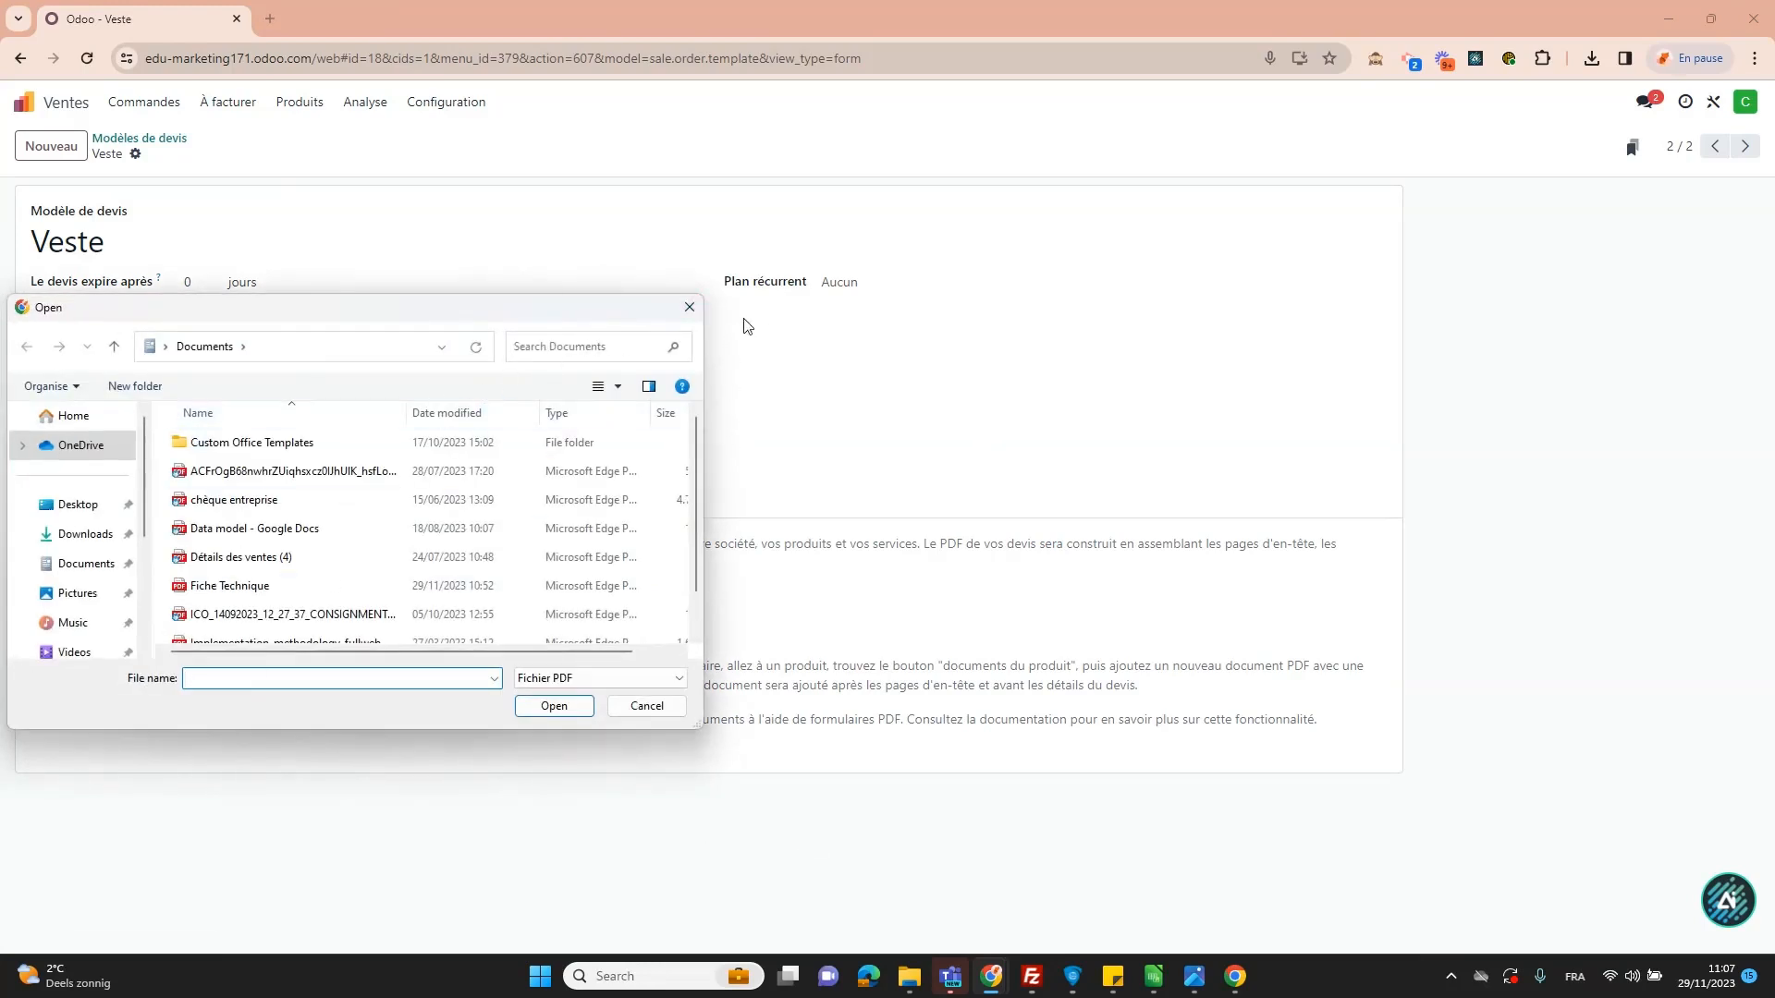
pyautogui.click(688, 306)
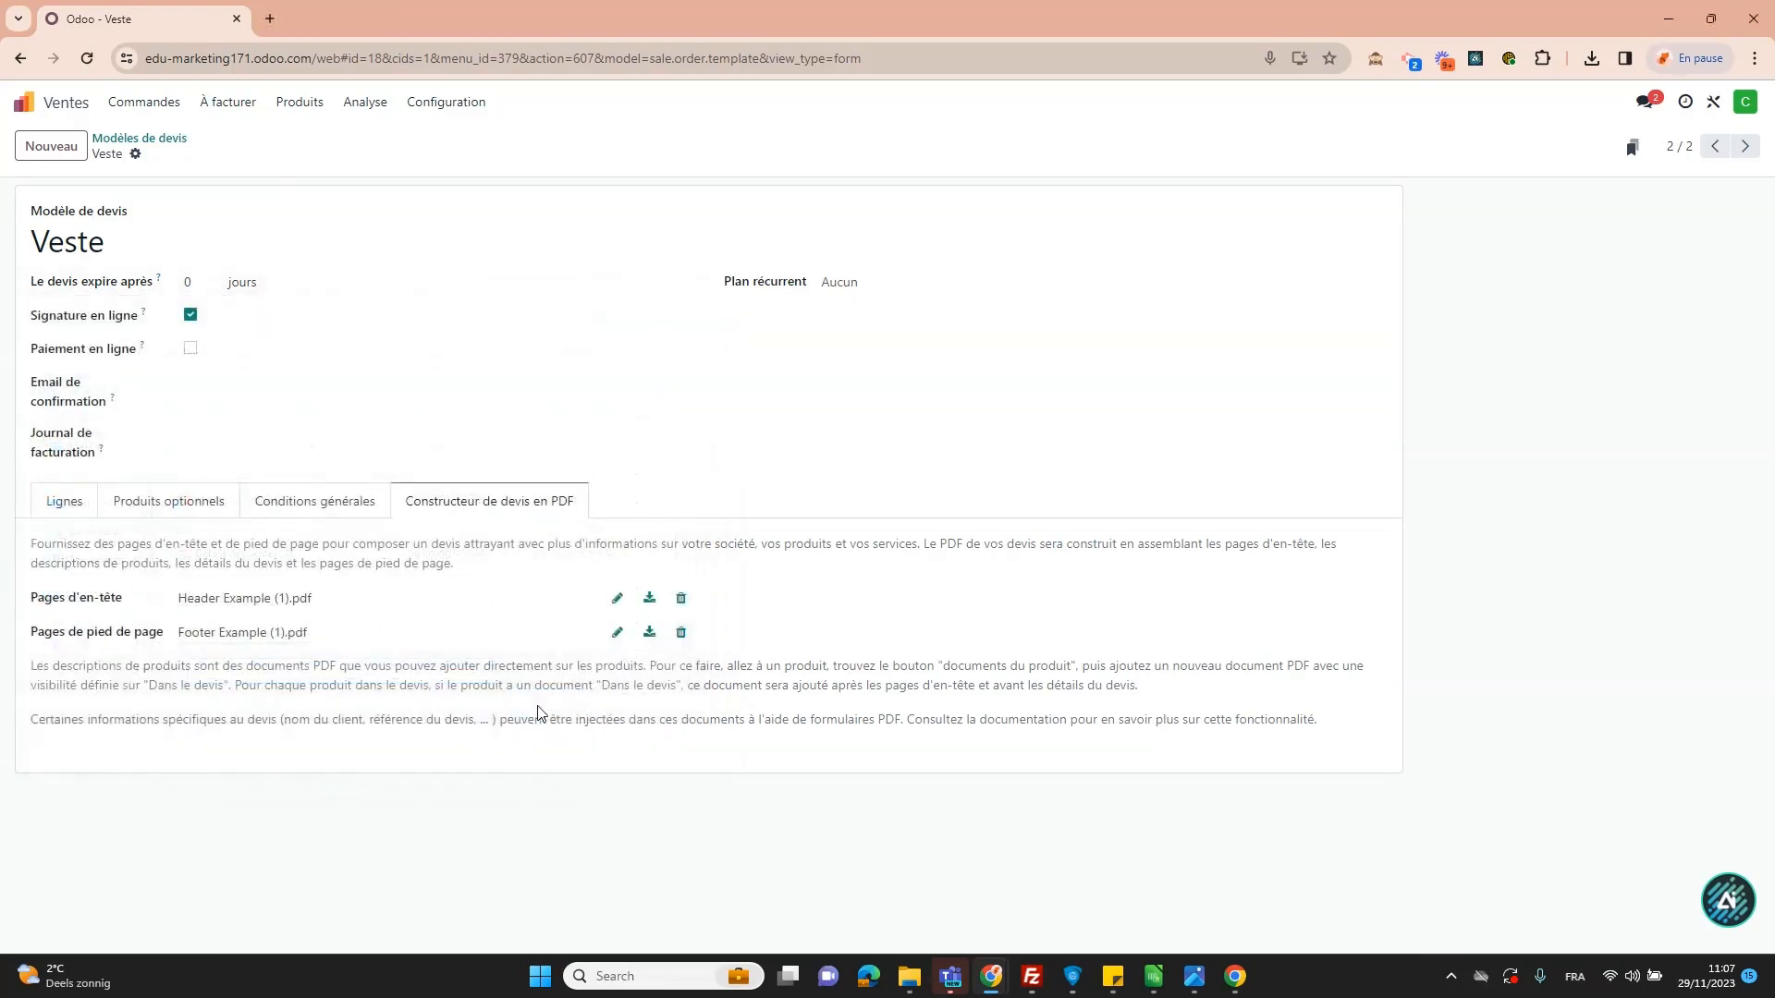
pyautogui.click(651, 603)
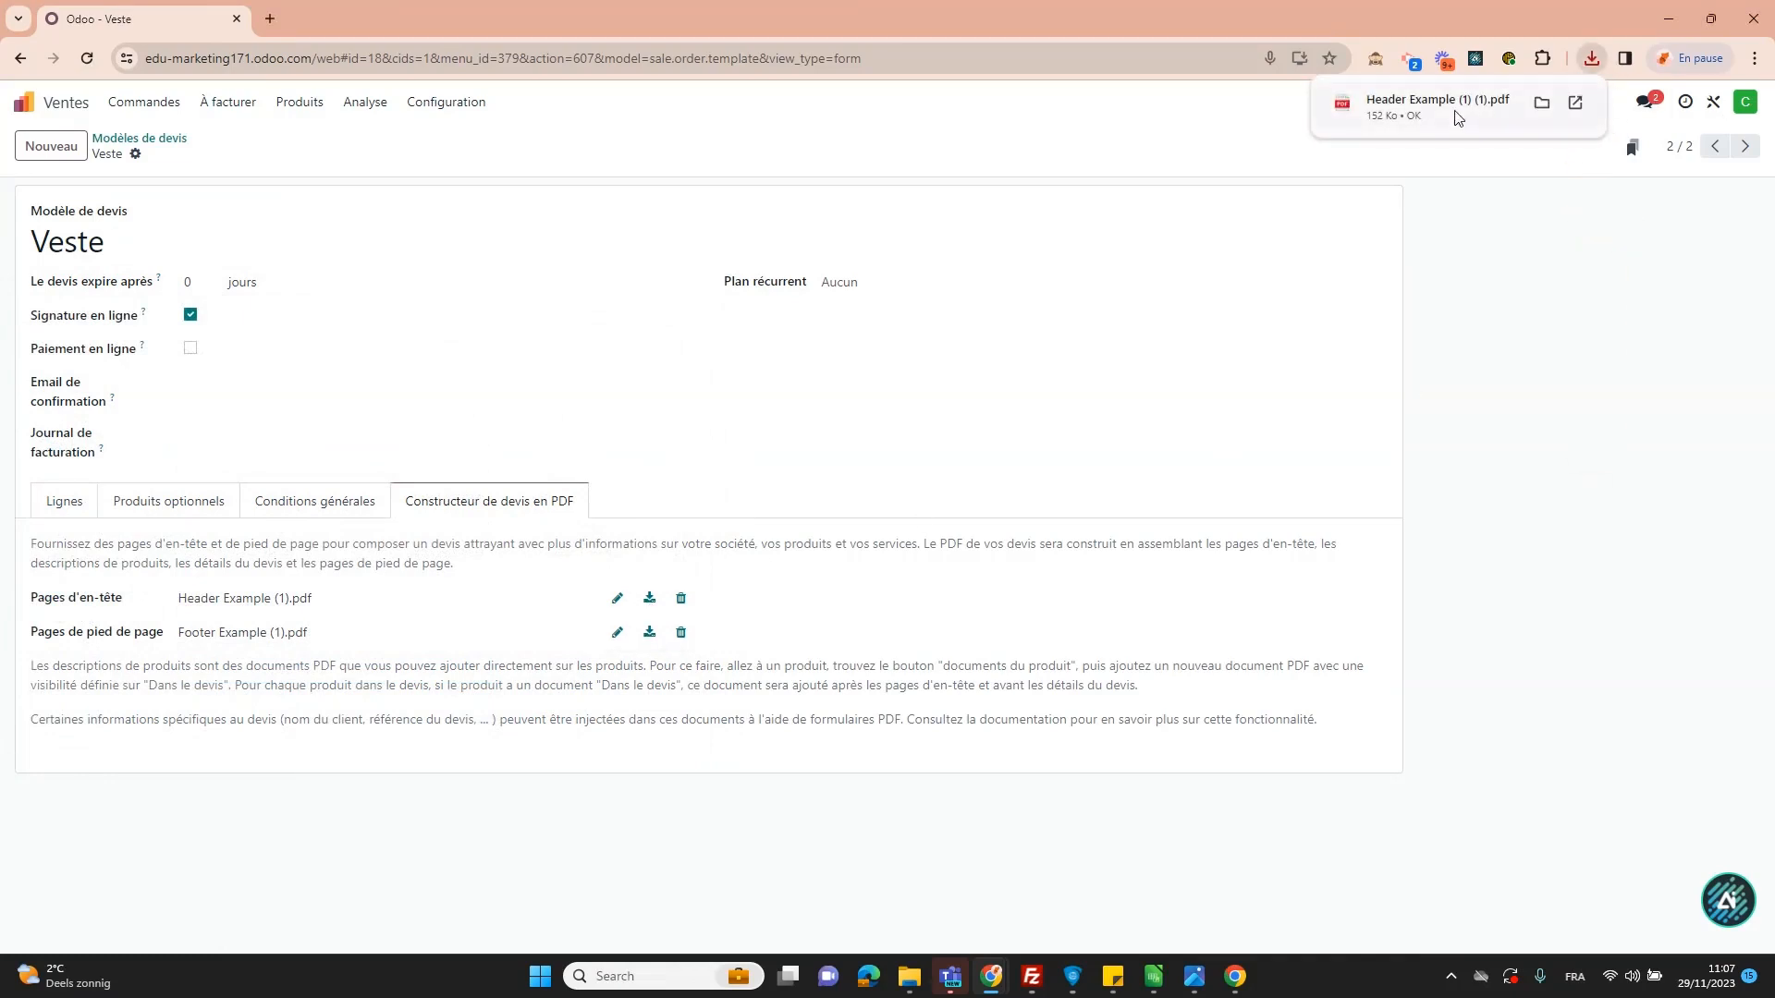
pyautogui.click(649, 633)
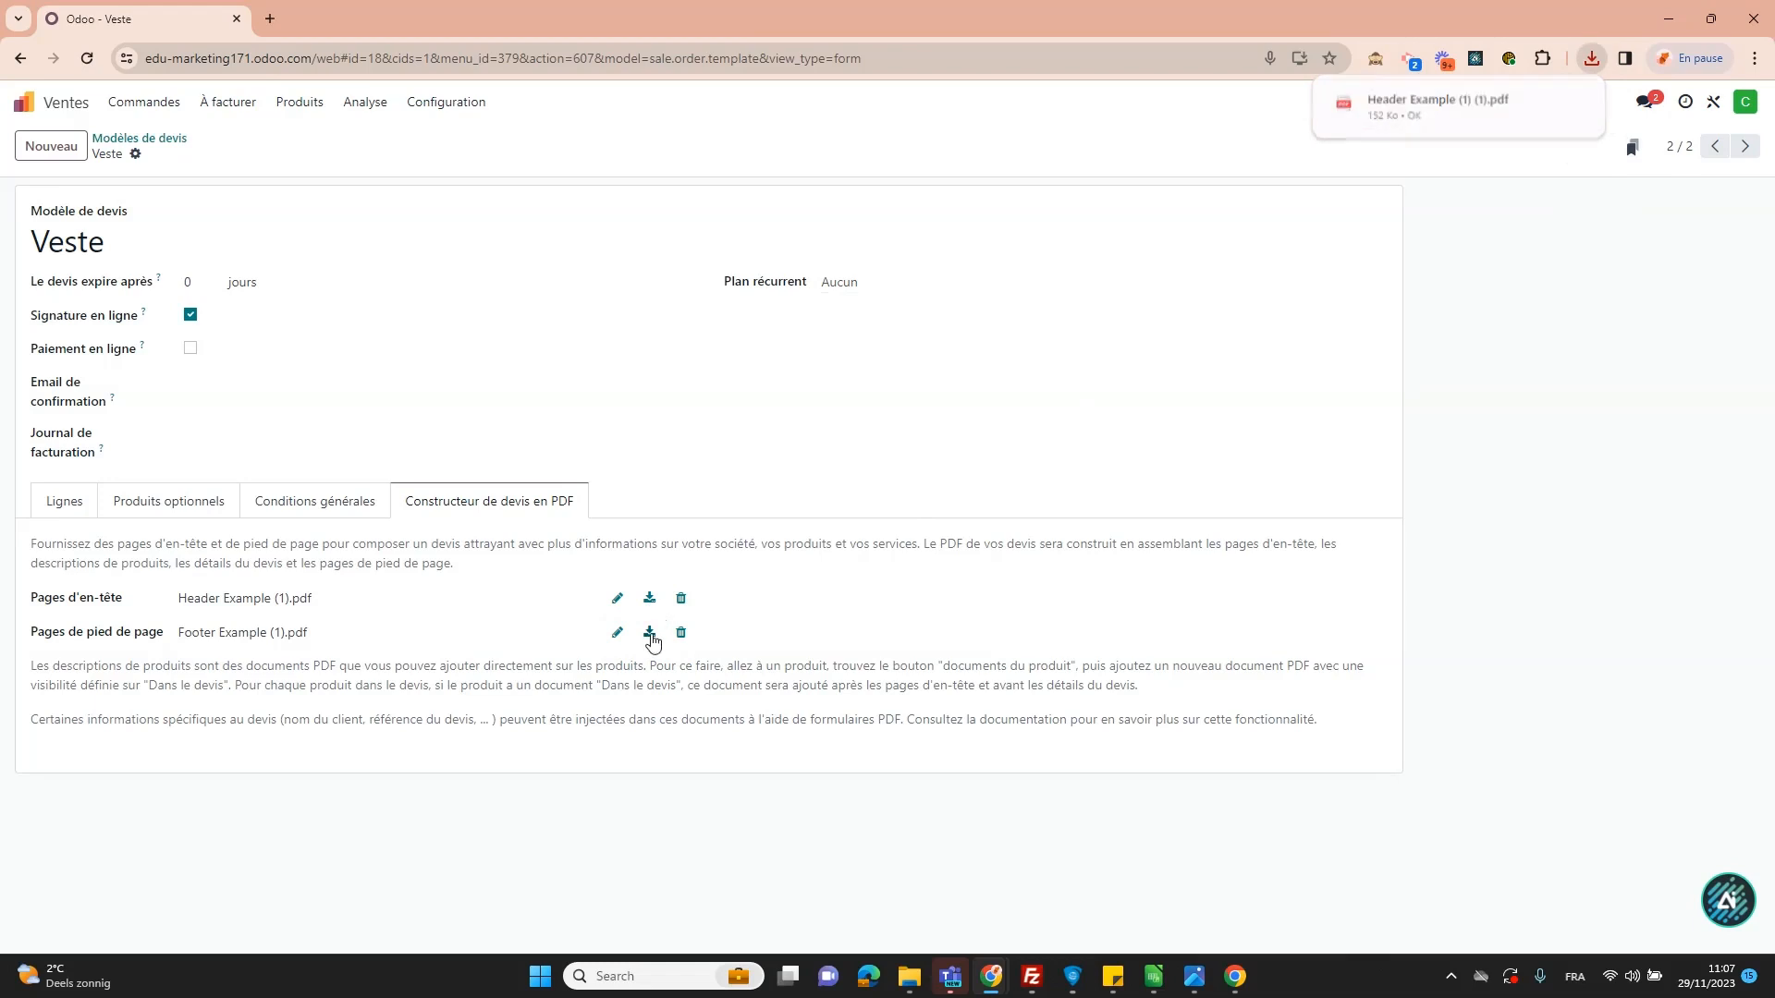
# - Open the downloaded Footer Example PDF and look through its pages
pyautogui.click(1591, 57)
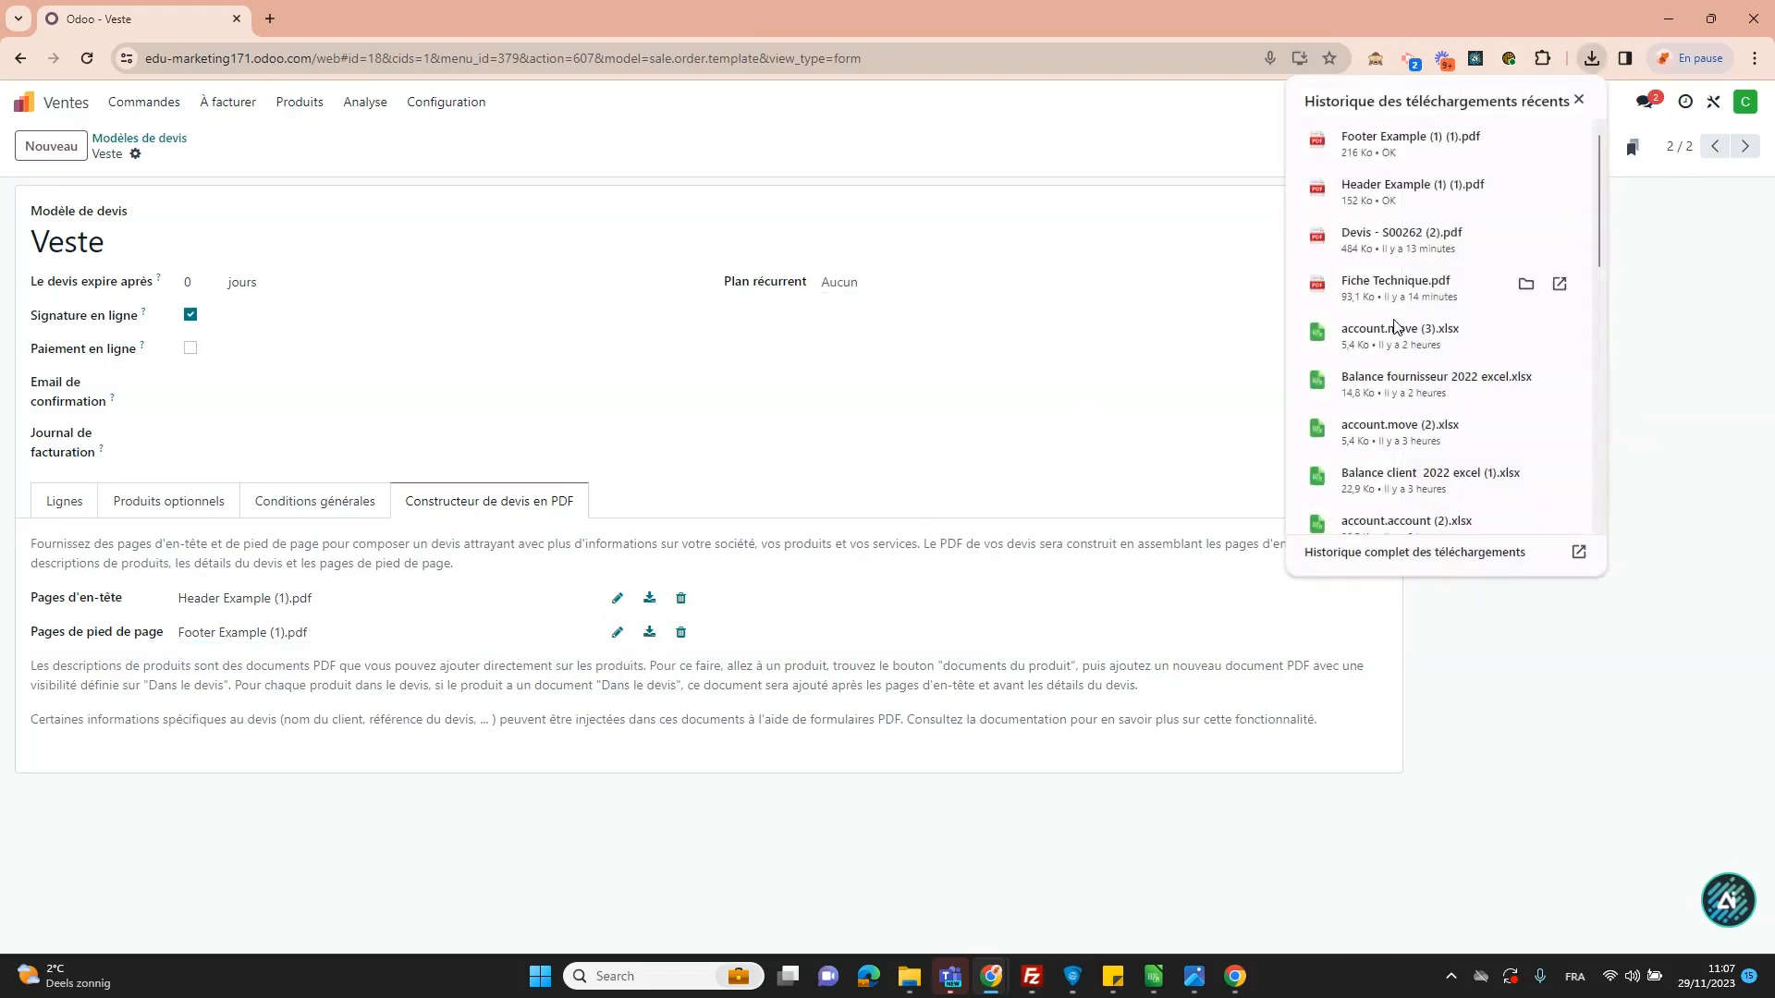
pyautogui.click(1386, 139)
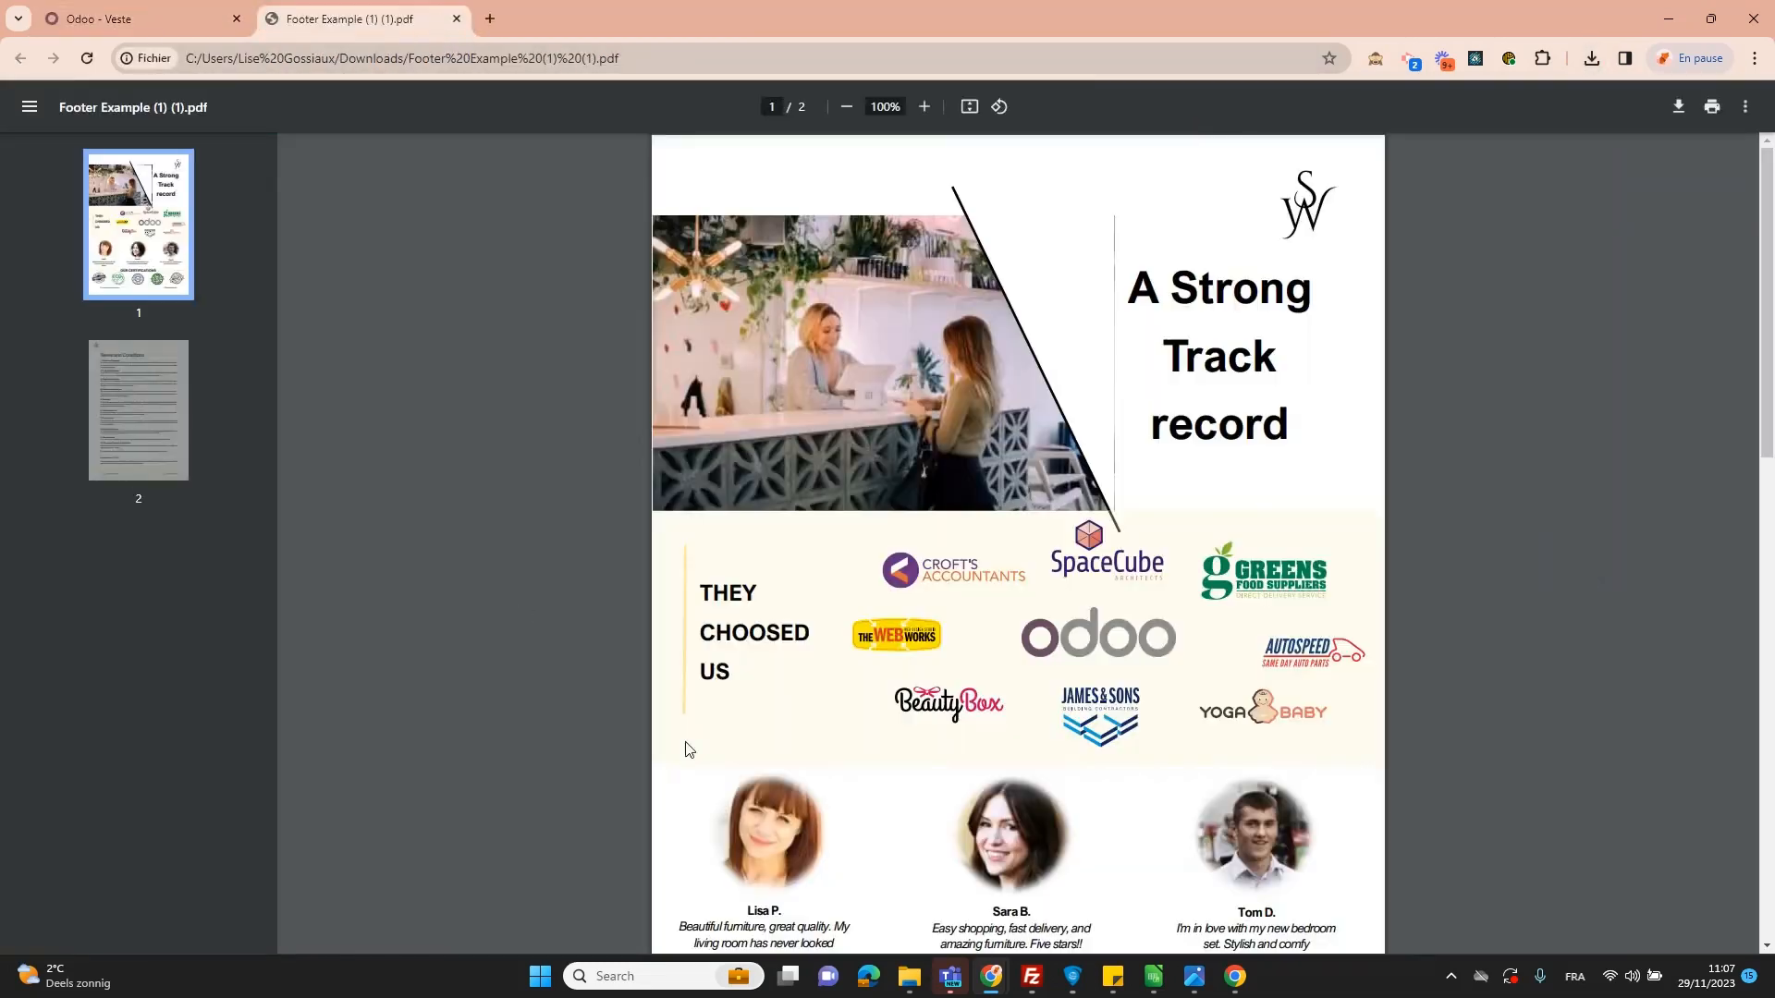
pyautogui.scroll(-15, 1159, 490)
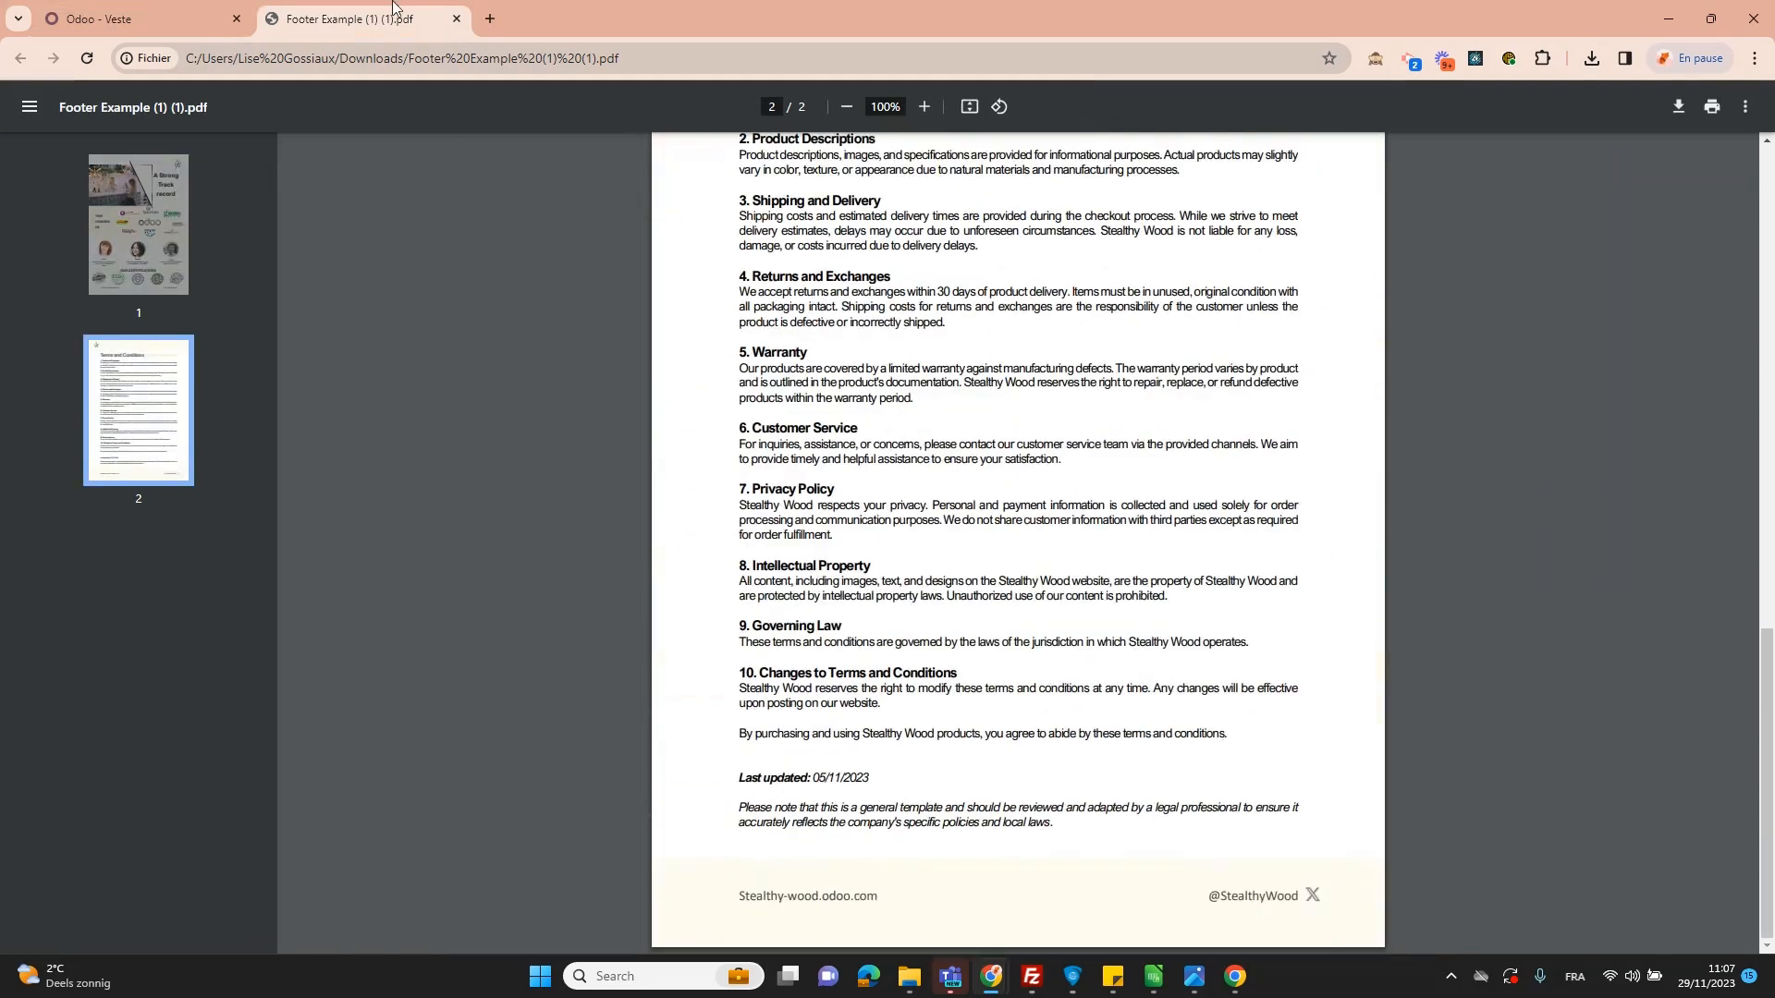
# - Return to Odoo, open the downloaded Header Example PDF and look through its pages
pyautogui.click(138, 19)
pyautogui.click(1593, 60)
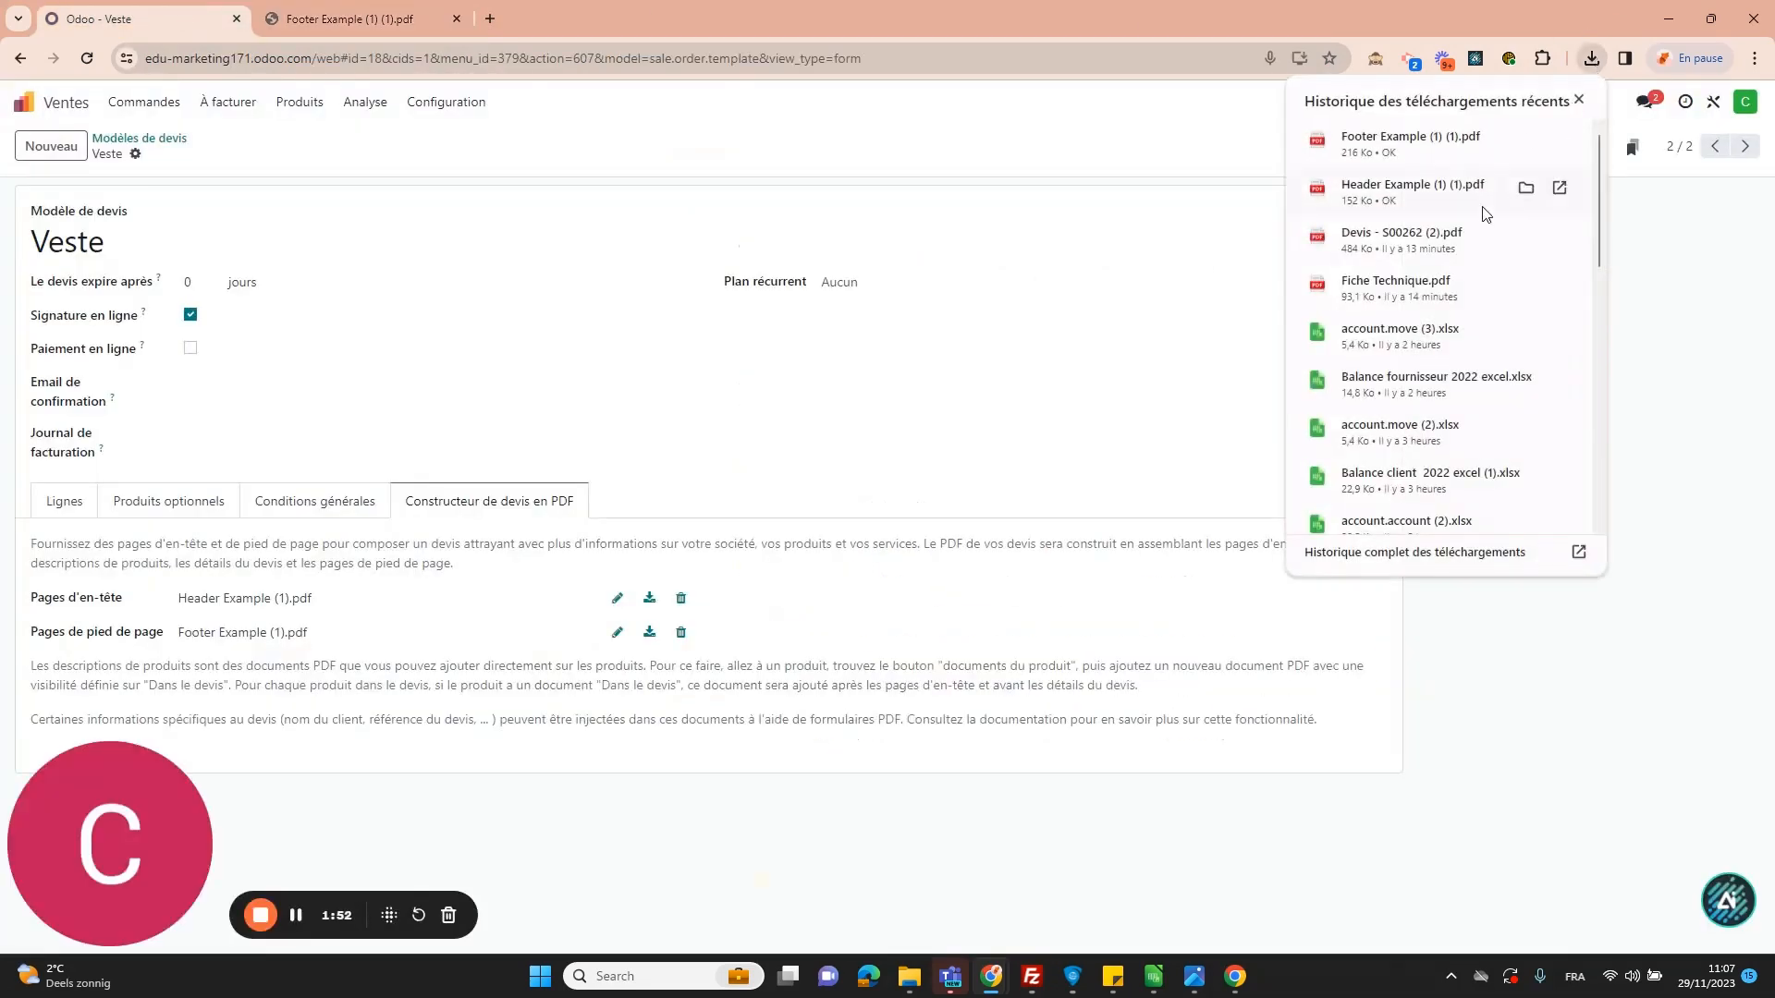
pyautogui.click(1424, 190)
pyautogui.scroll(-7, 1238, 220)
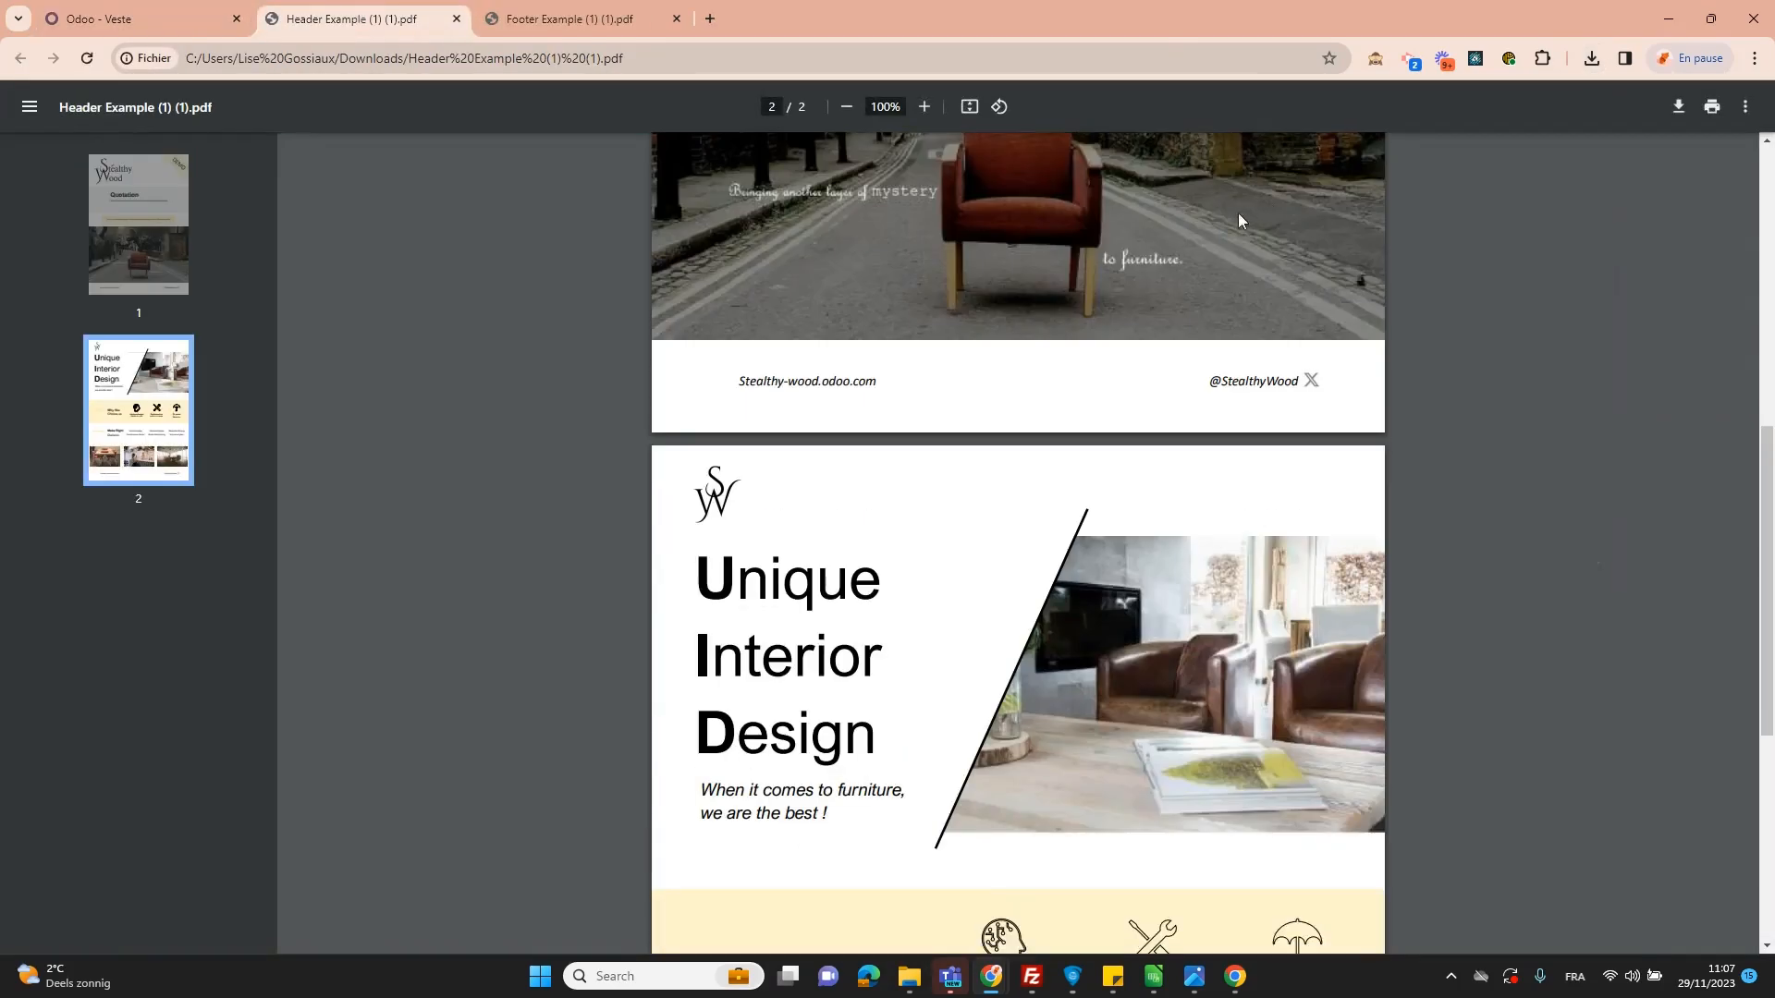
pyautogui.scroll(-6, 1239, 220)
pyautogui.scroll(14, 1172, 308)
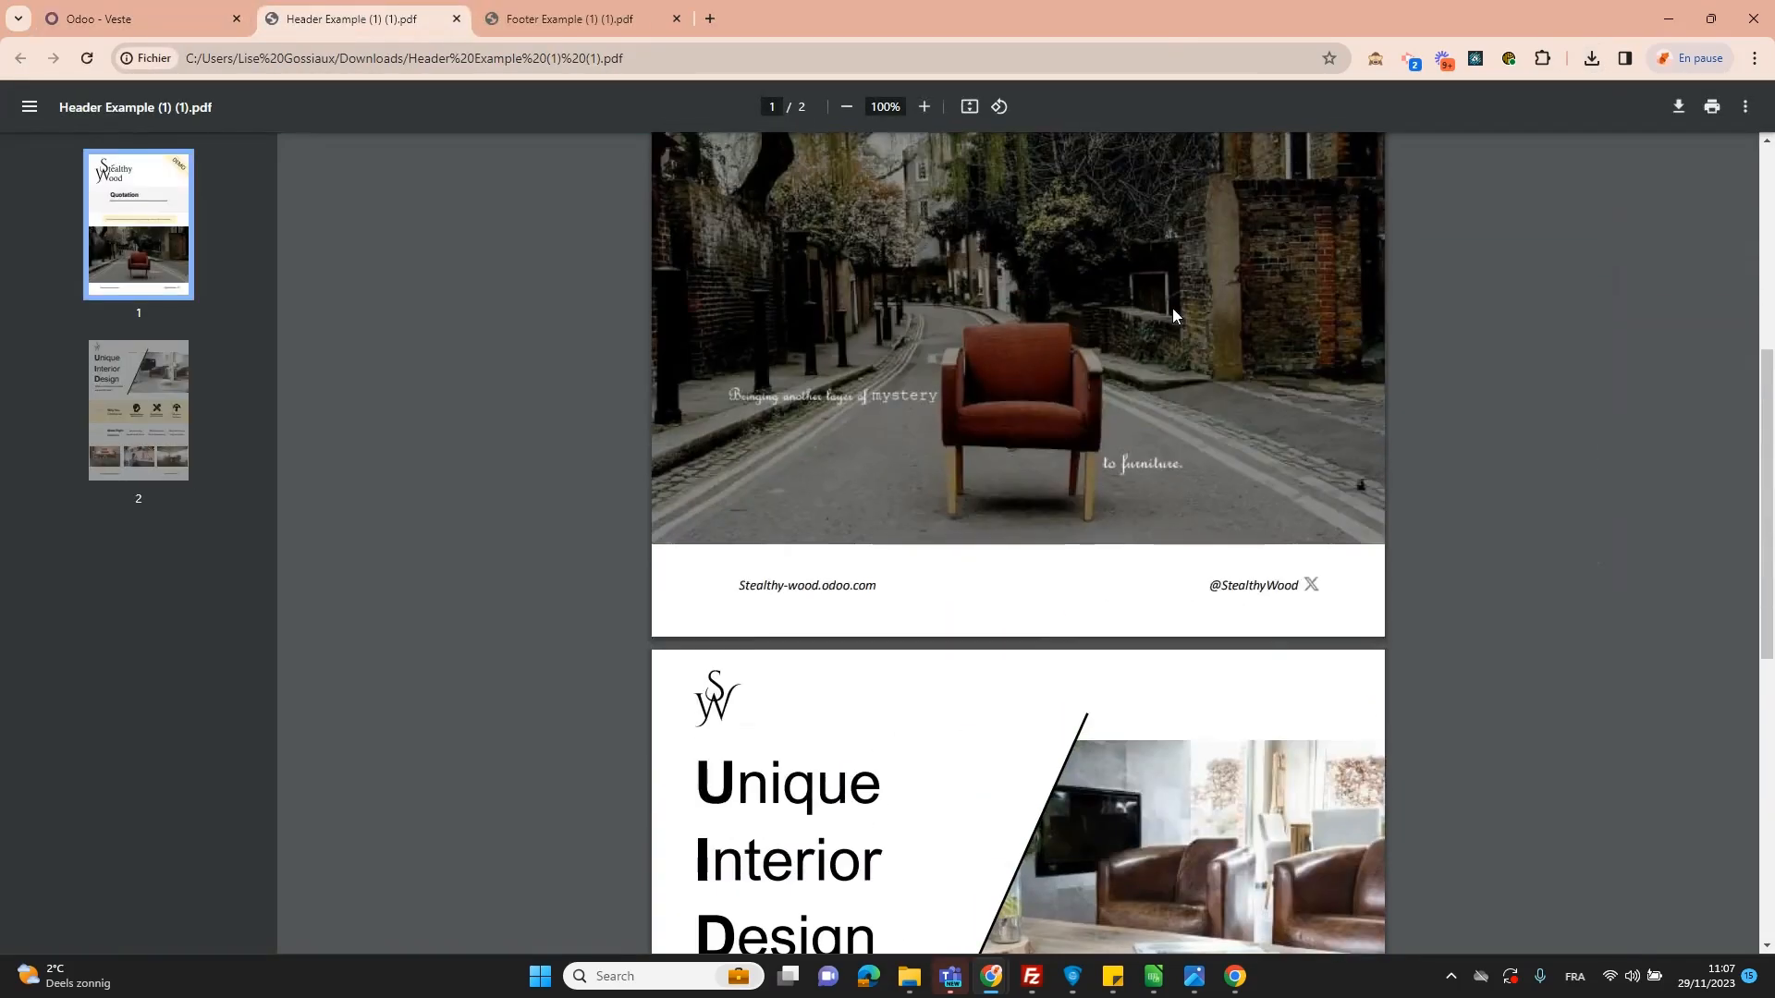
# - Review the first page of the Footer Example PDF again and return to the Veste template in Odoo
pyautogui.click(592, 19)
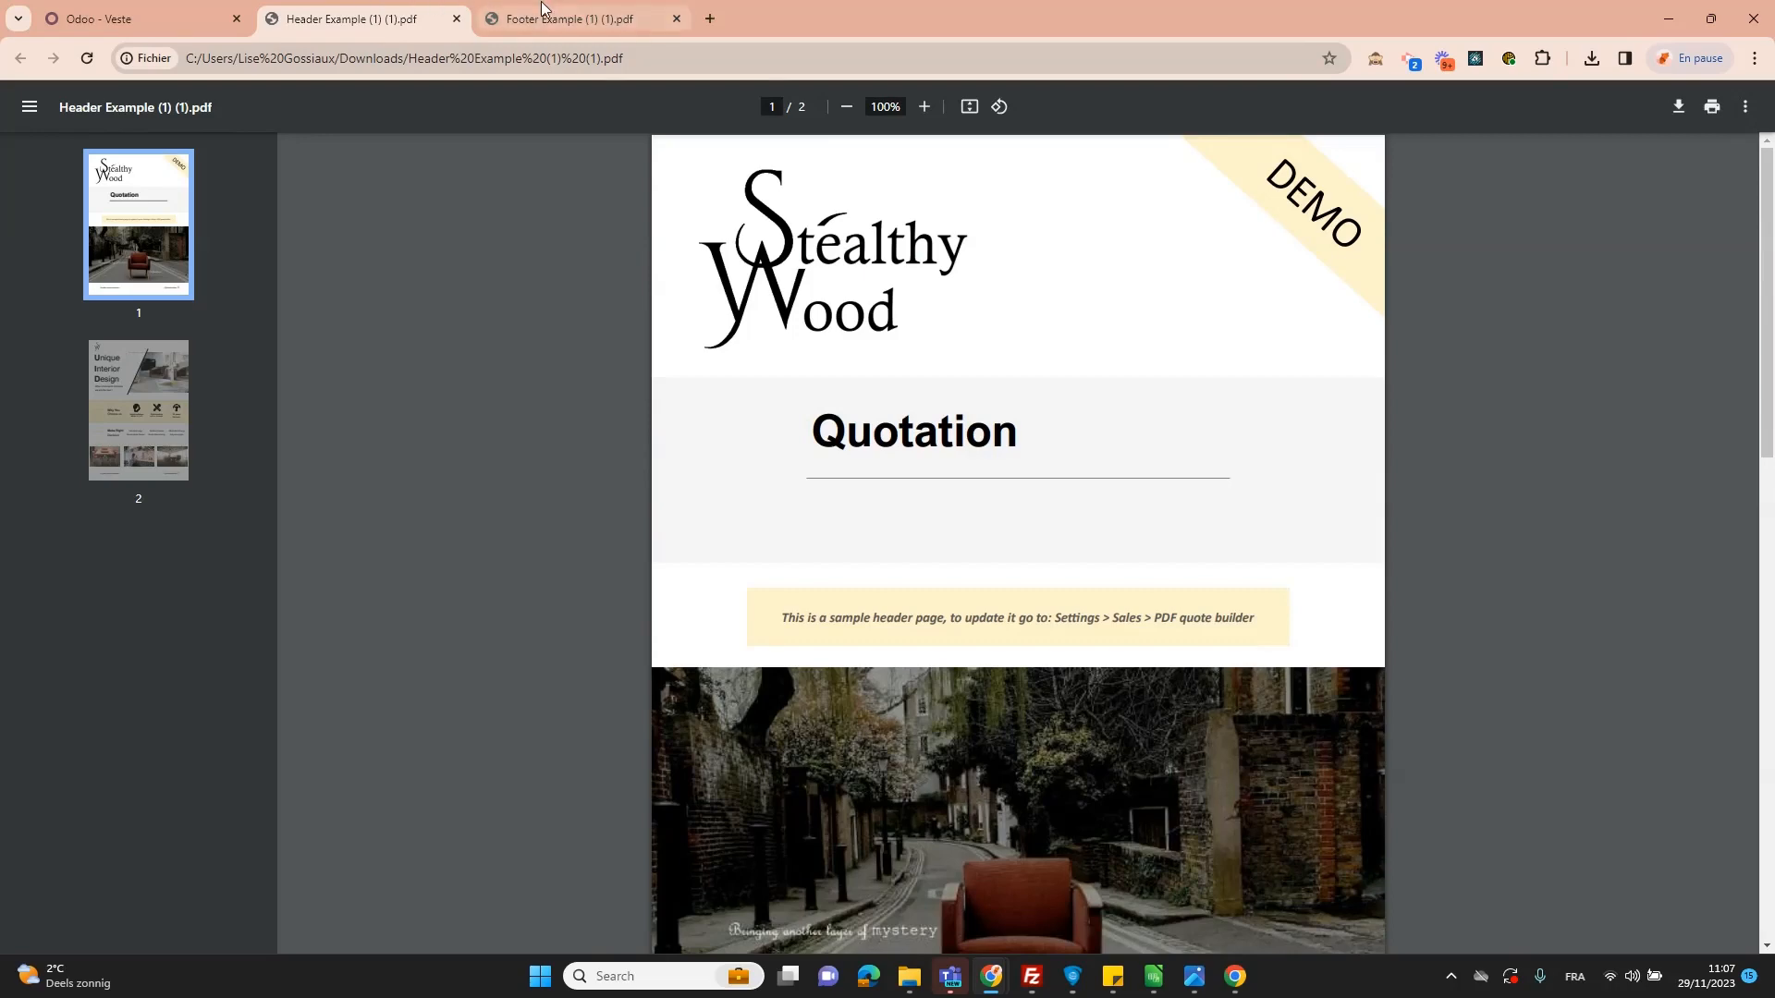
pyautogui.scroll(10, 1042, 356)
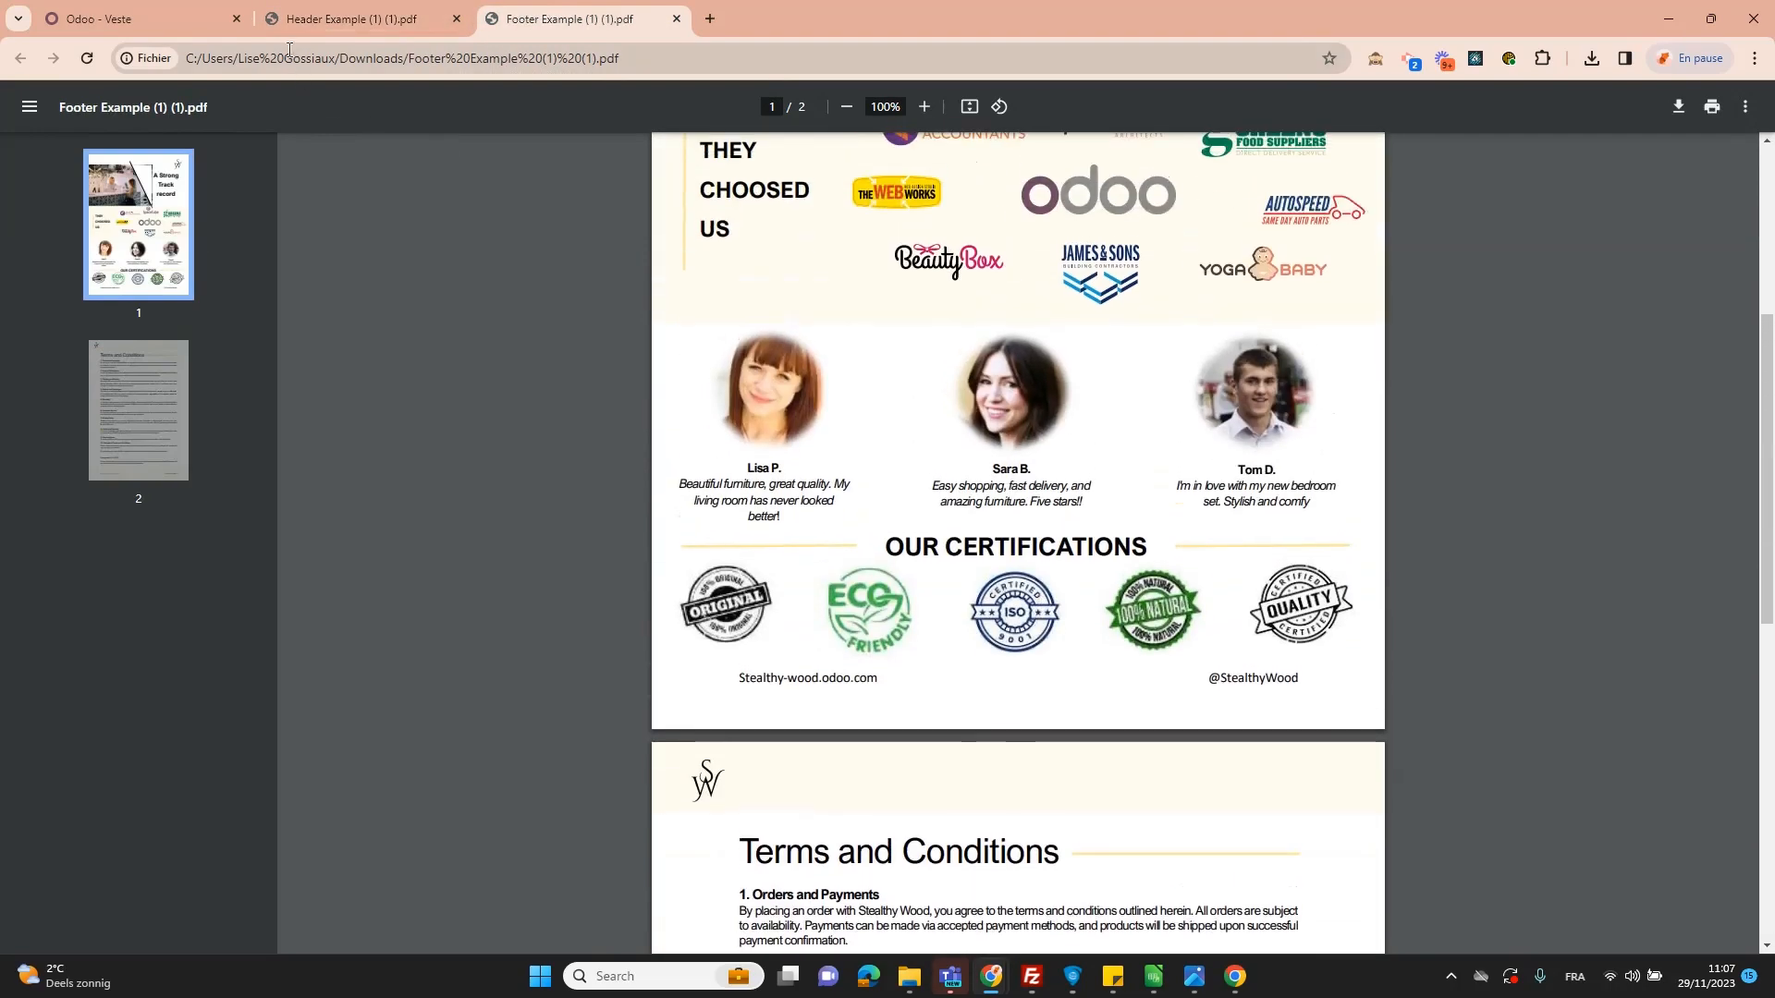
pyautogui.click(337, 18)
pyautogui.click(104, 11)
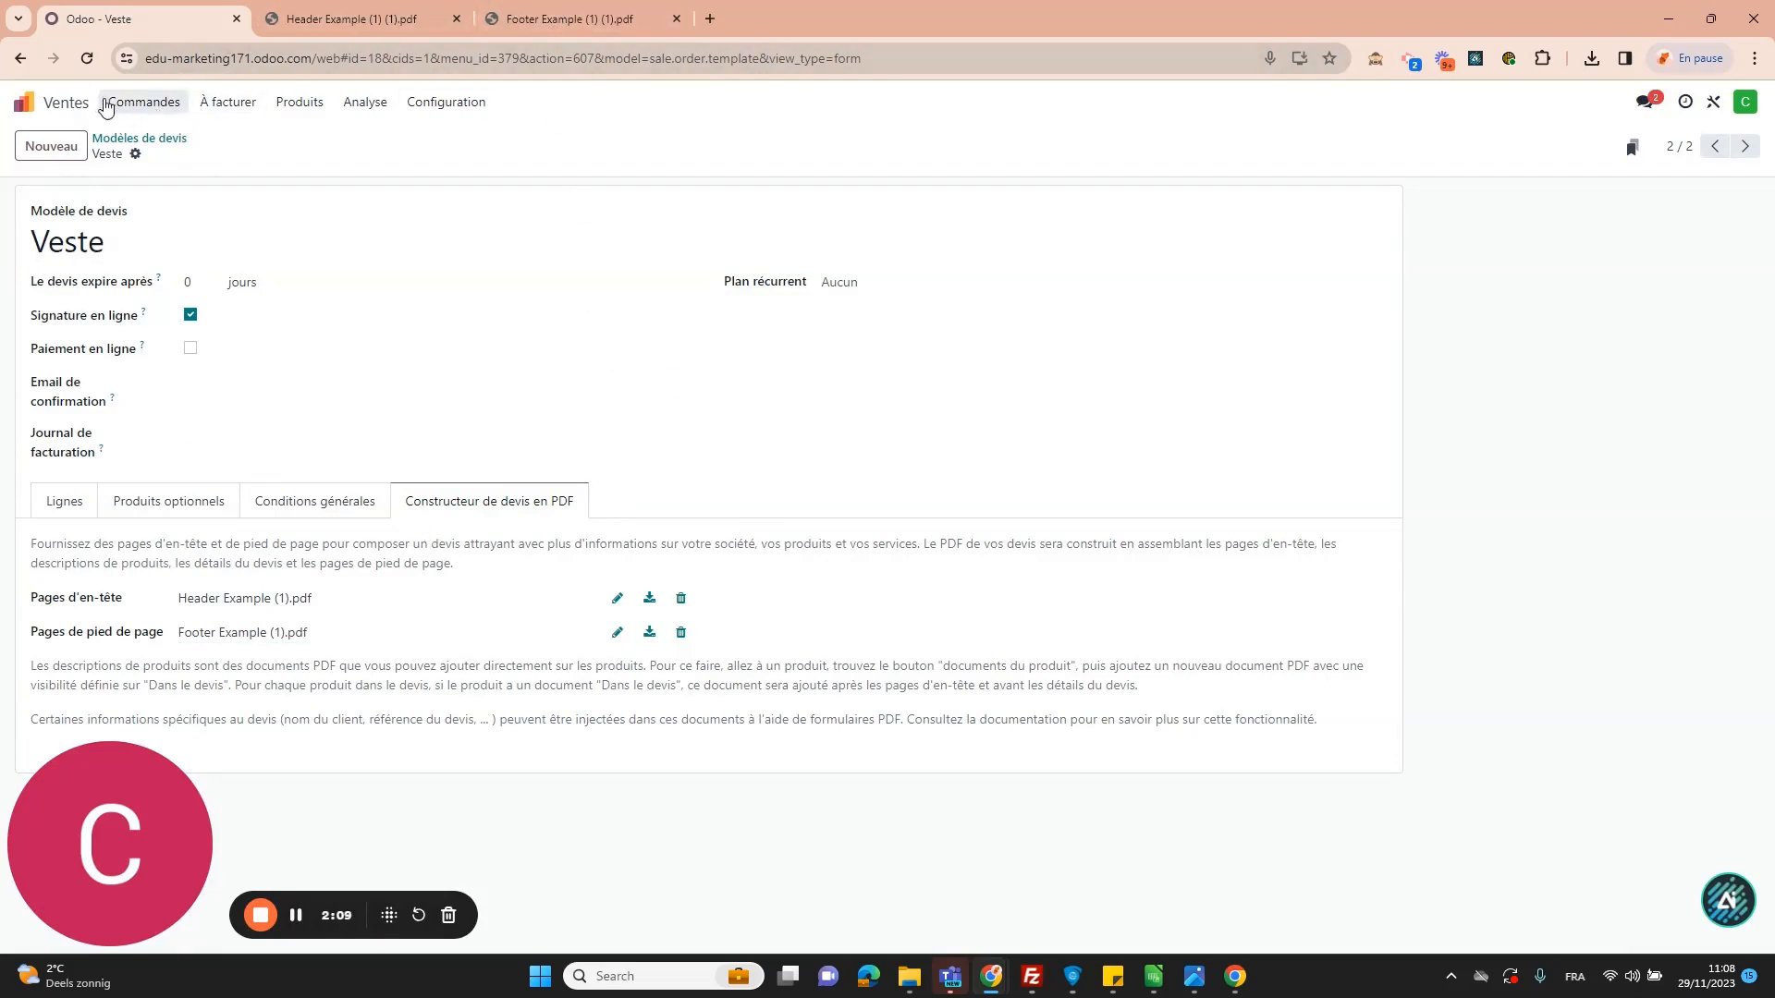
# - Create a new quotation with AE Company as the client
pyautogui.click(153, 109)
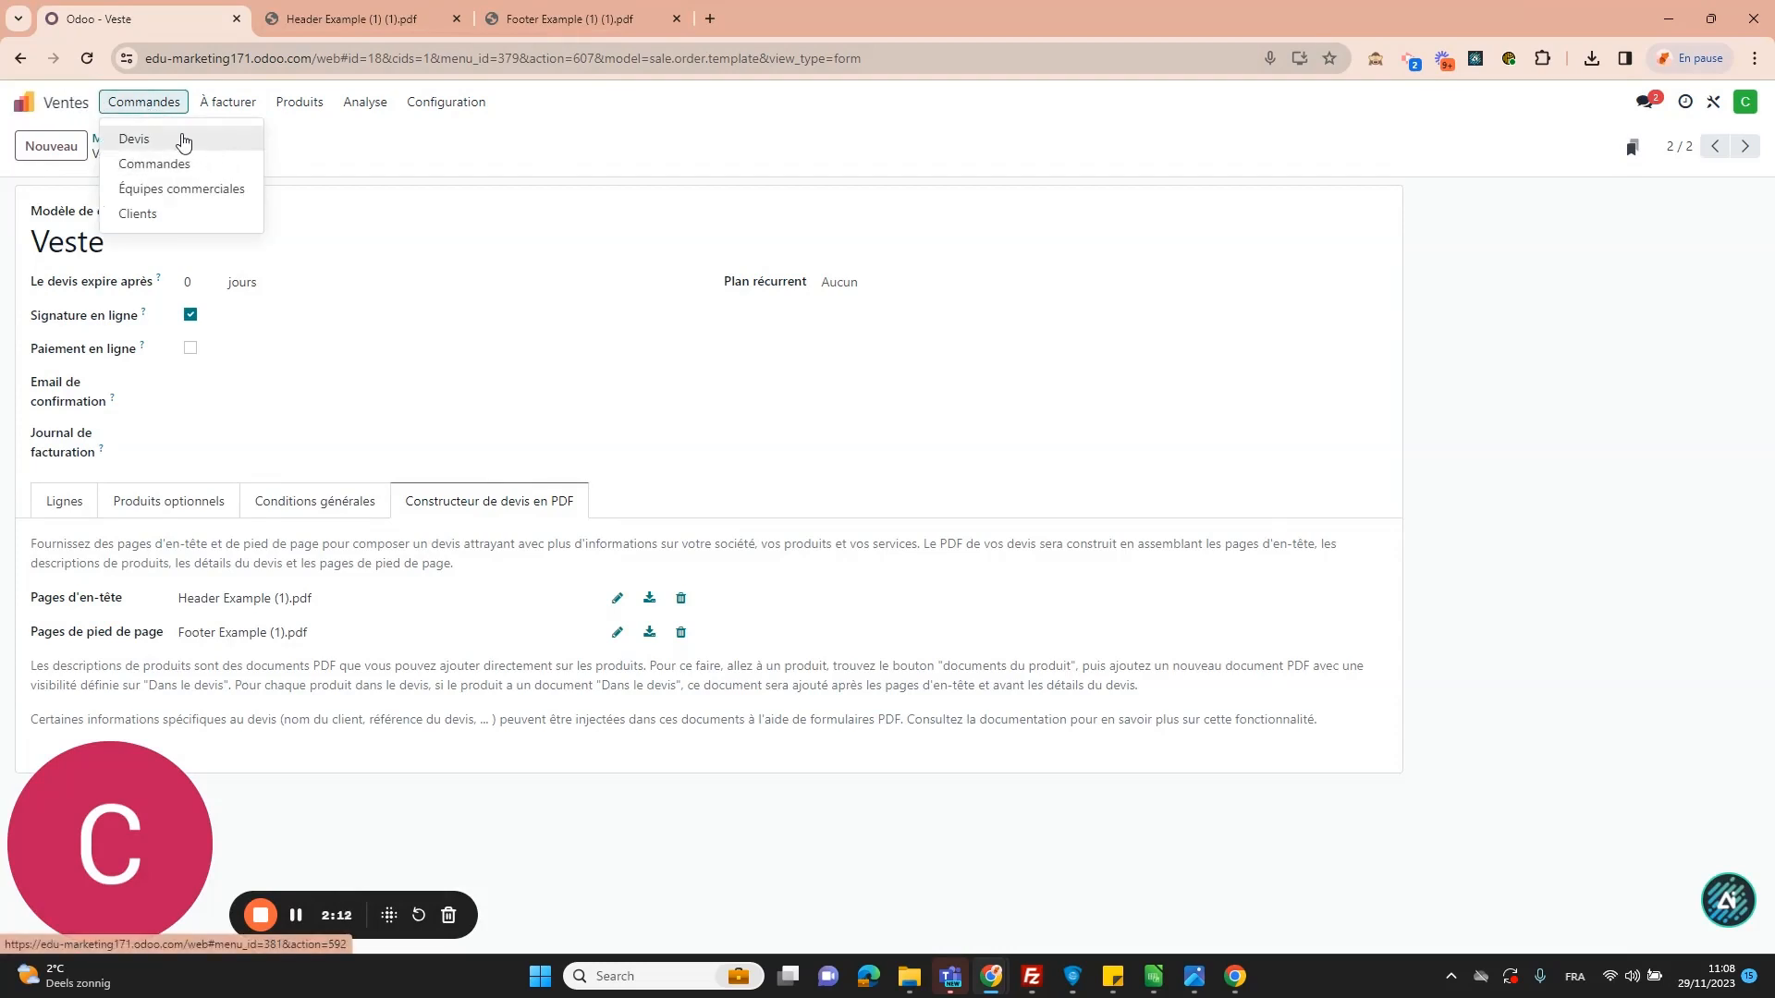
pyautogui.click(219, 154)
pyautogui.click(57, 150)
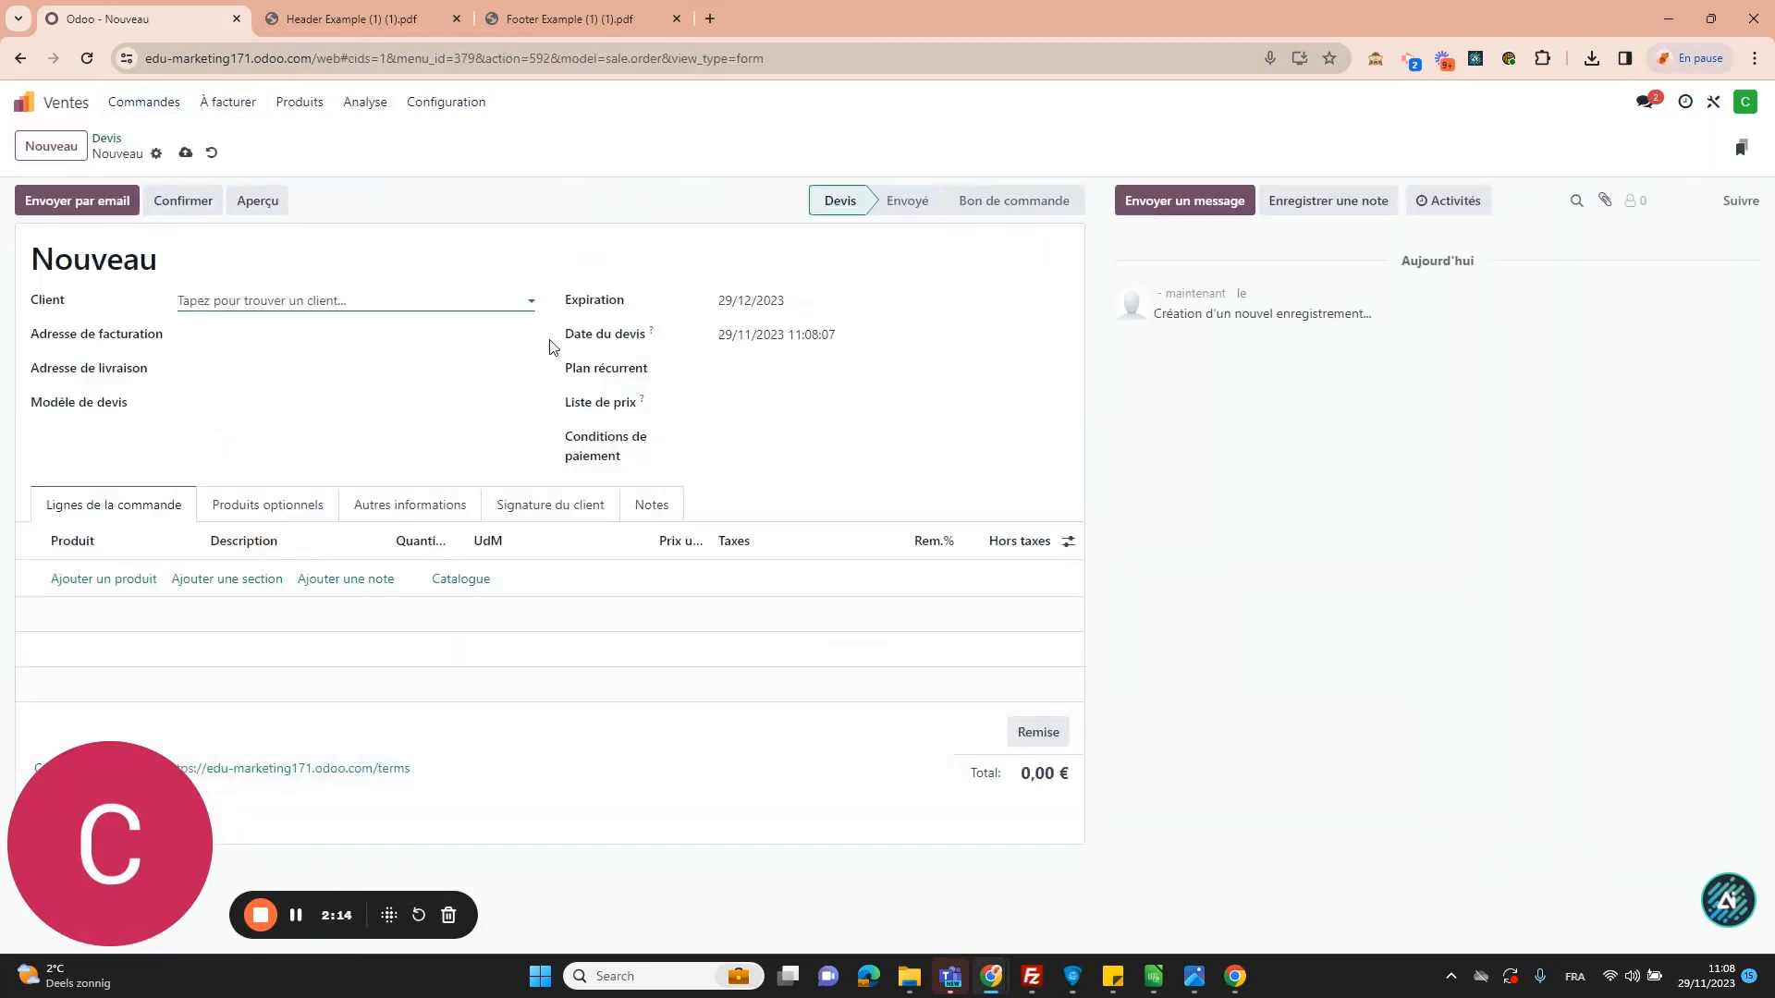
pyautogui.click(321, 297)
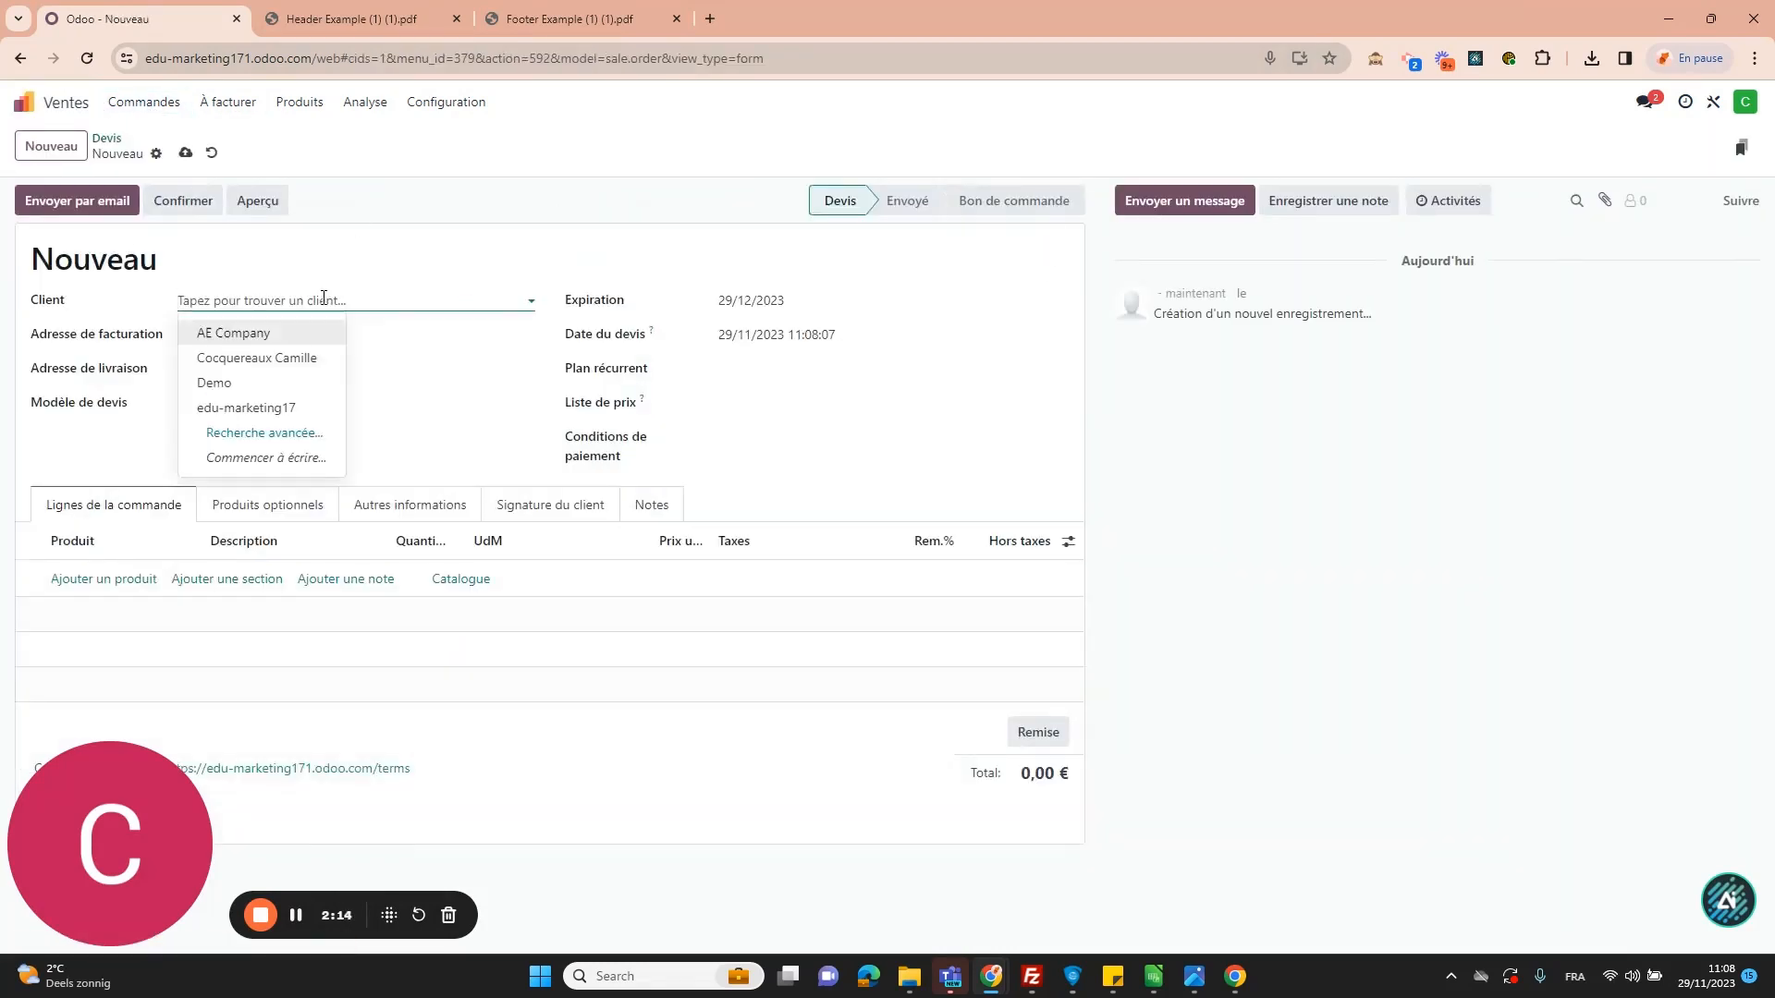
pyautogui.click(263, 330)
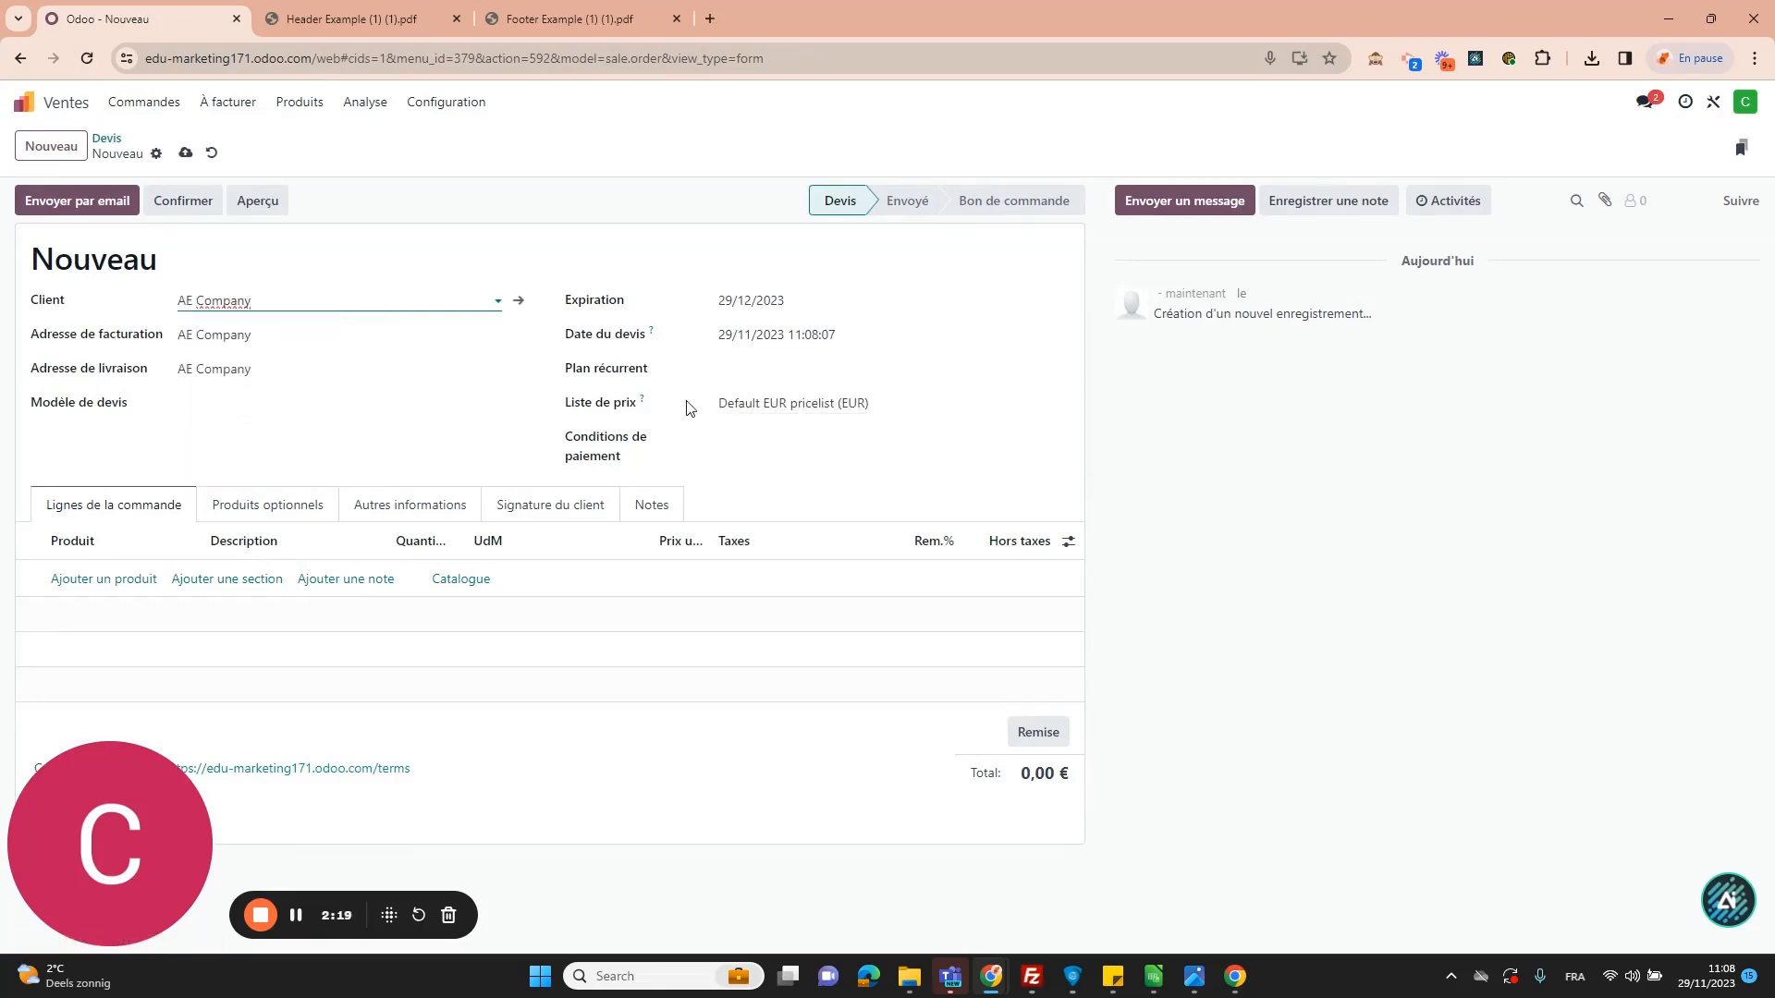
# - Apply the Veste quotation template to the new quotation and save it
pyautogui.click(278, 411)
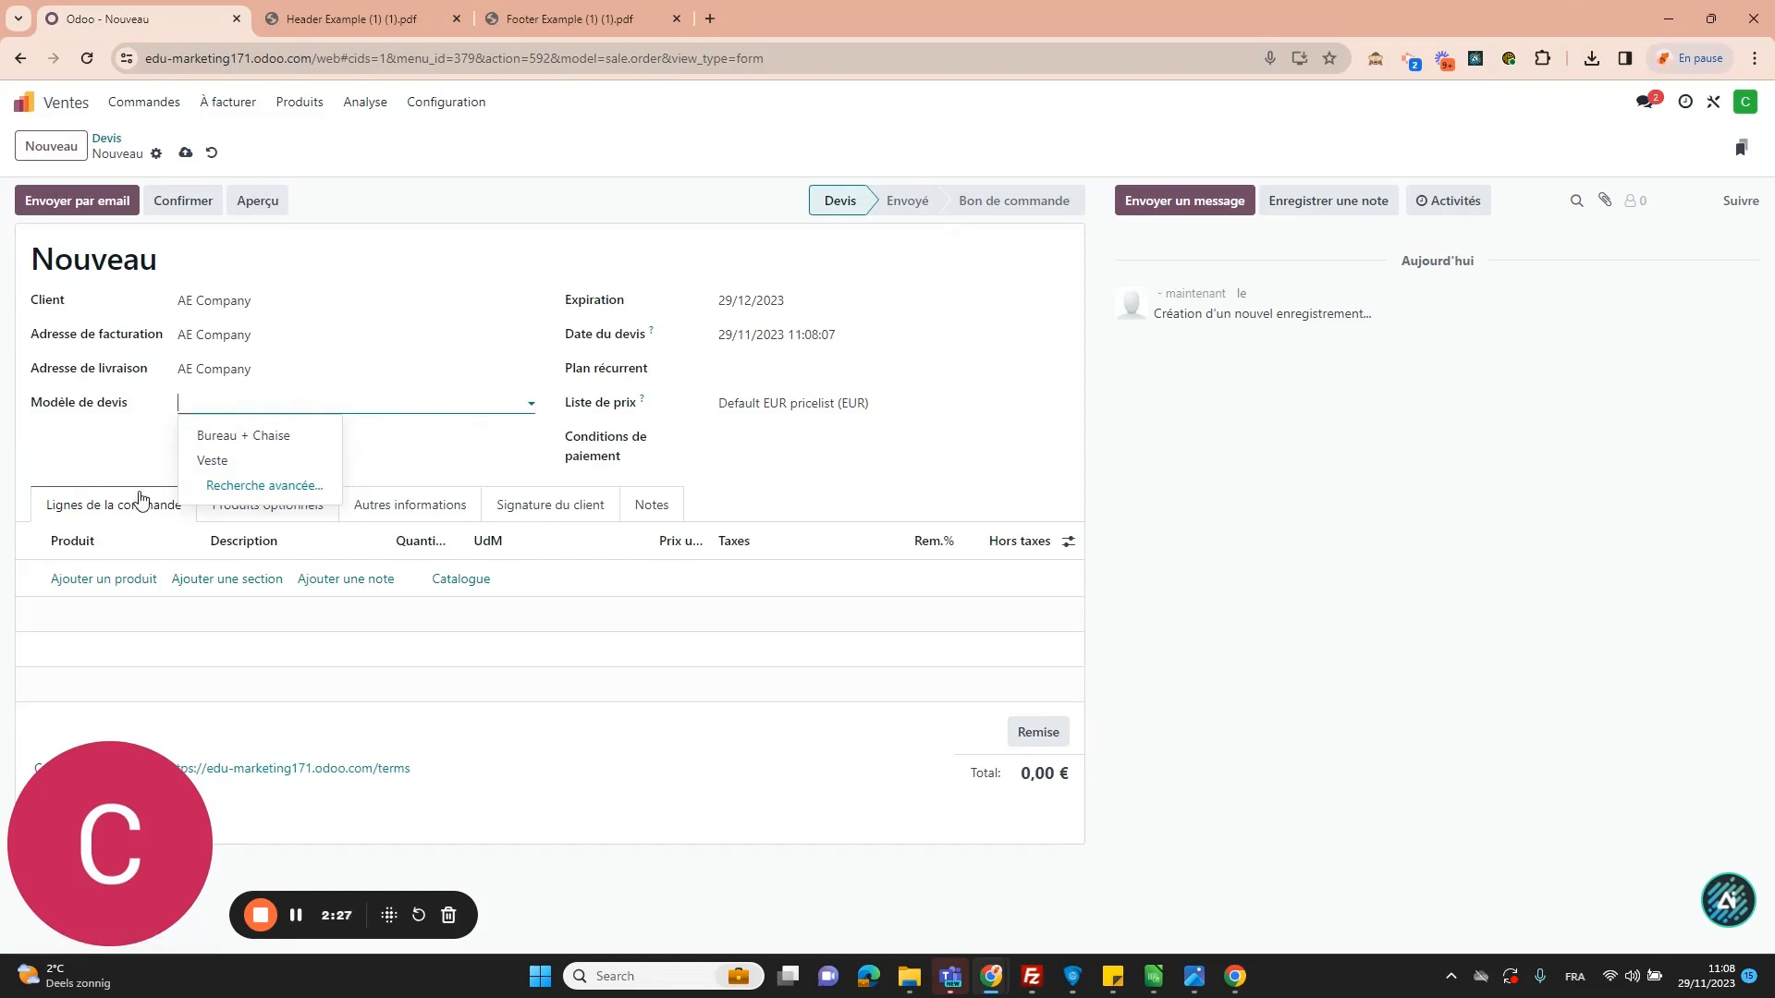
pyautogui.click(210, 460)
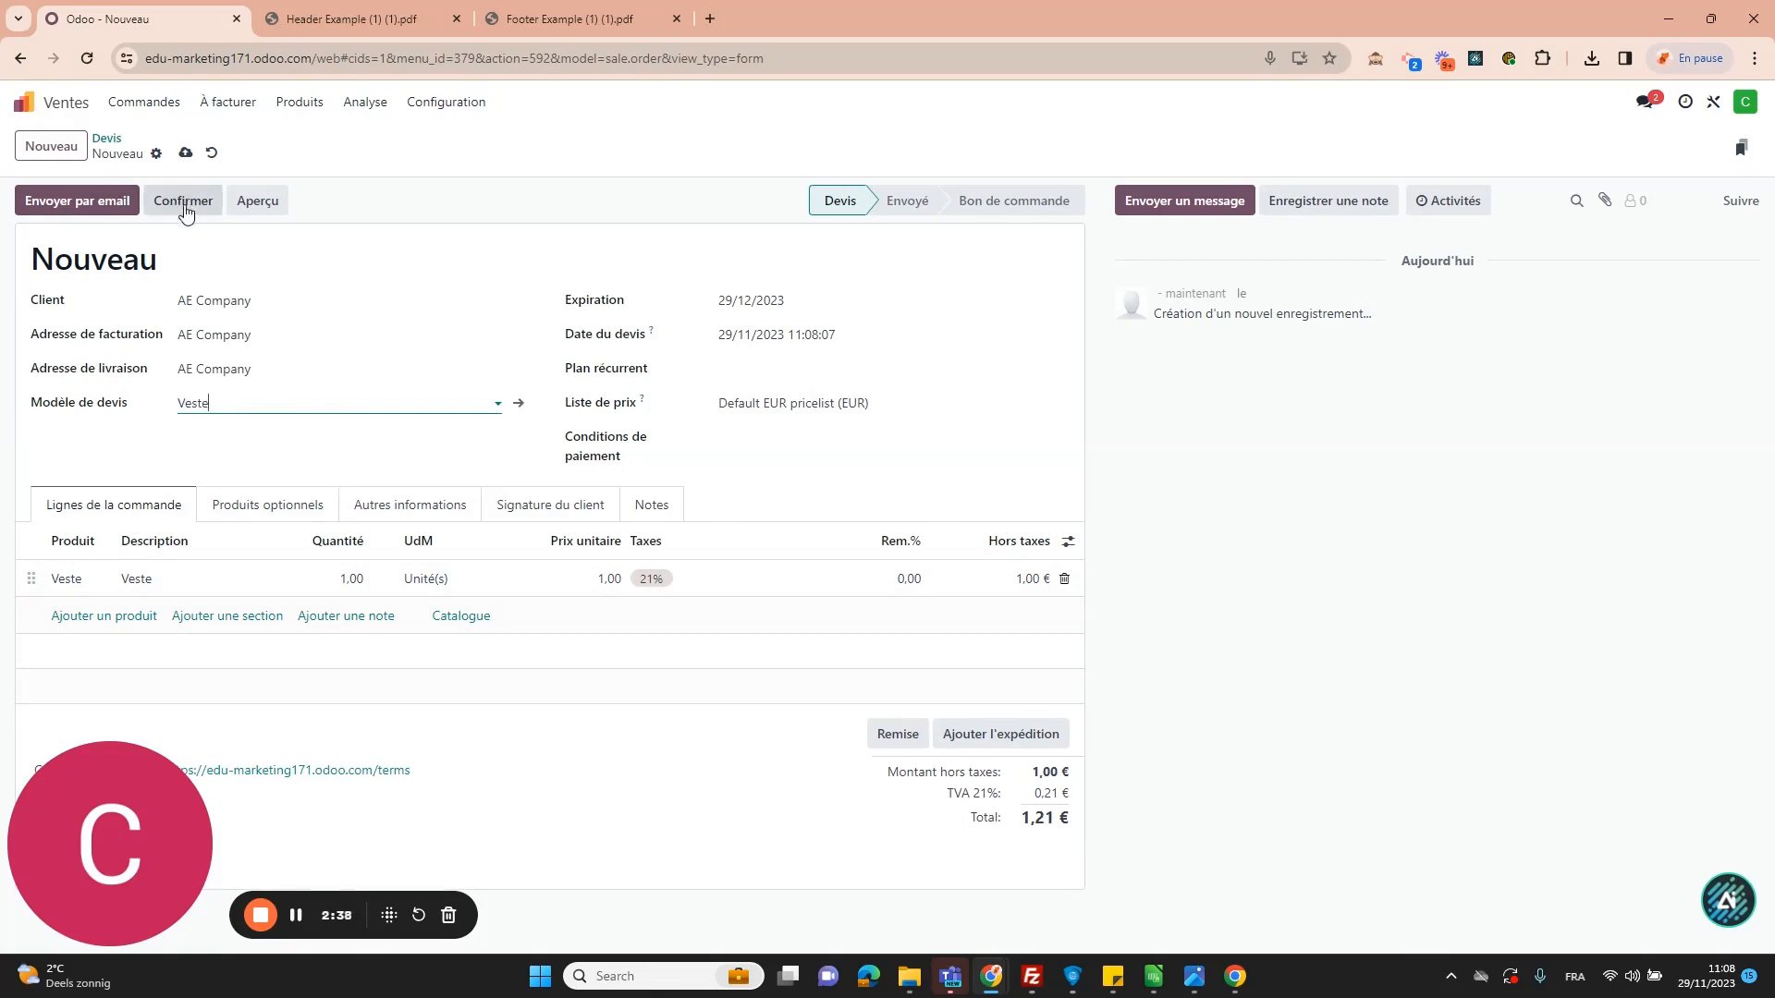
pyautogui.click(186, 155)
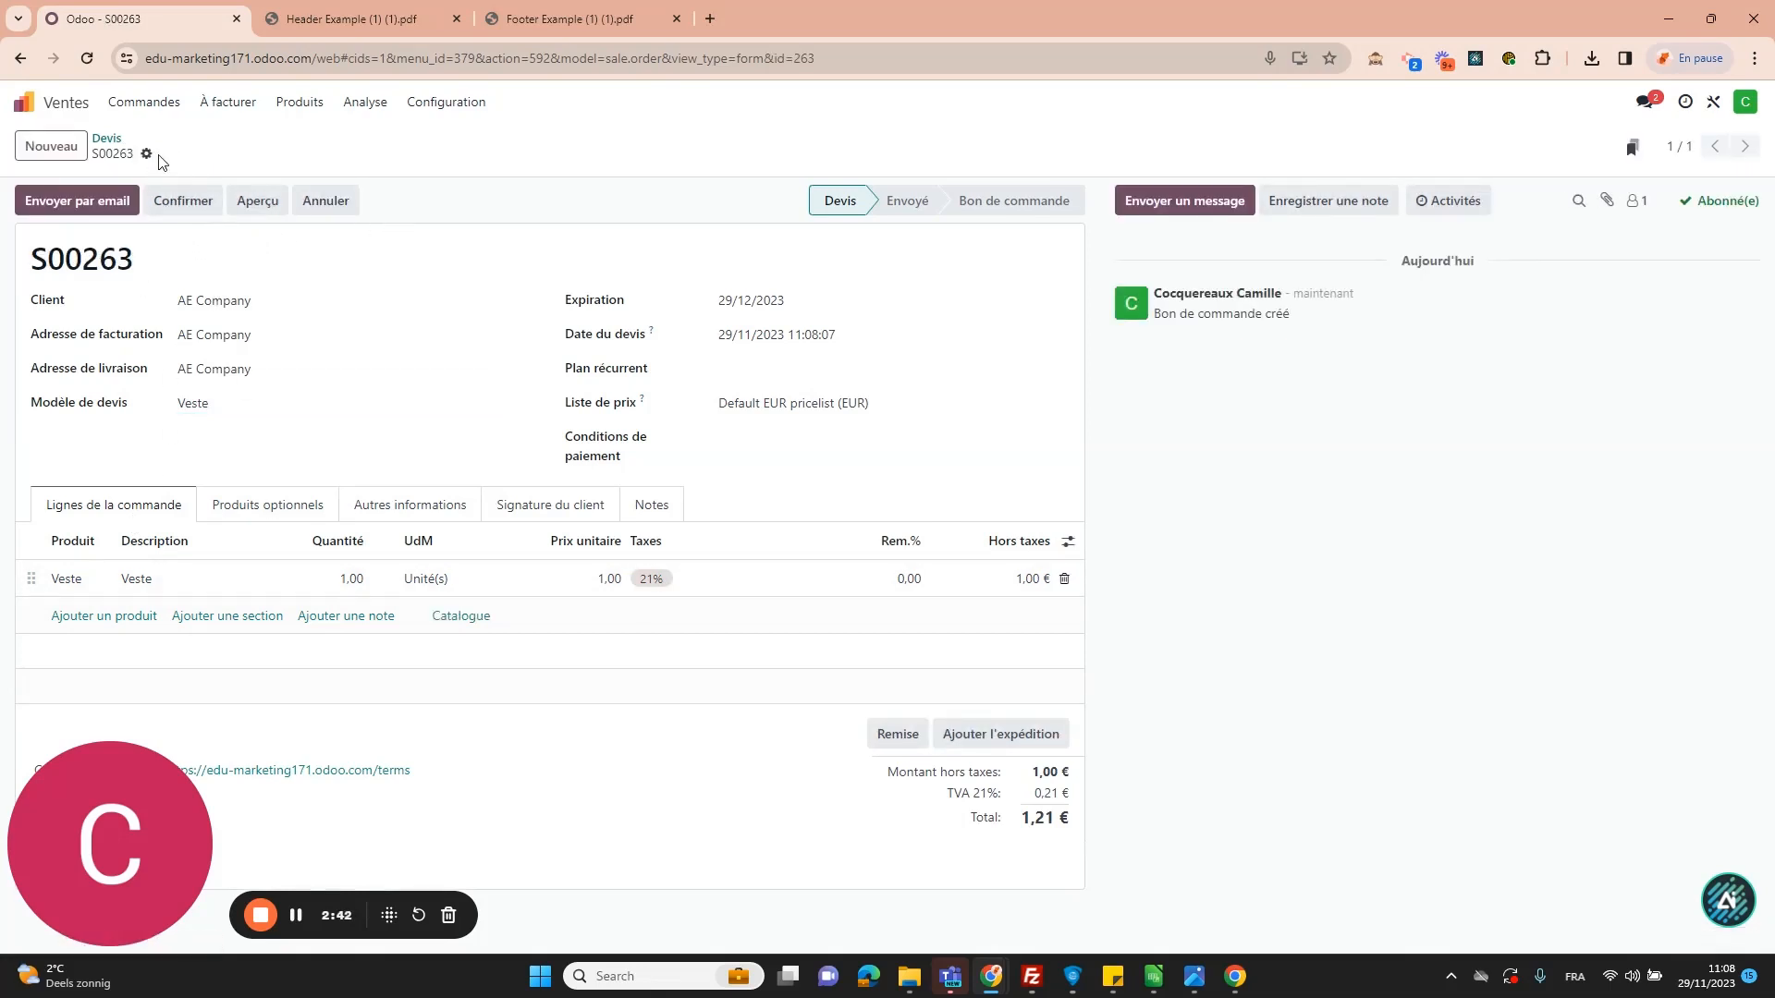
pyautogui.click(146, 154)
pyautogui.moveTo(200, 185)
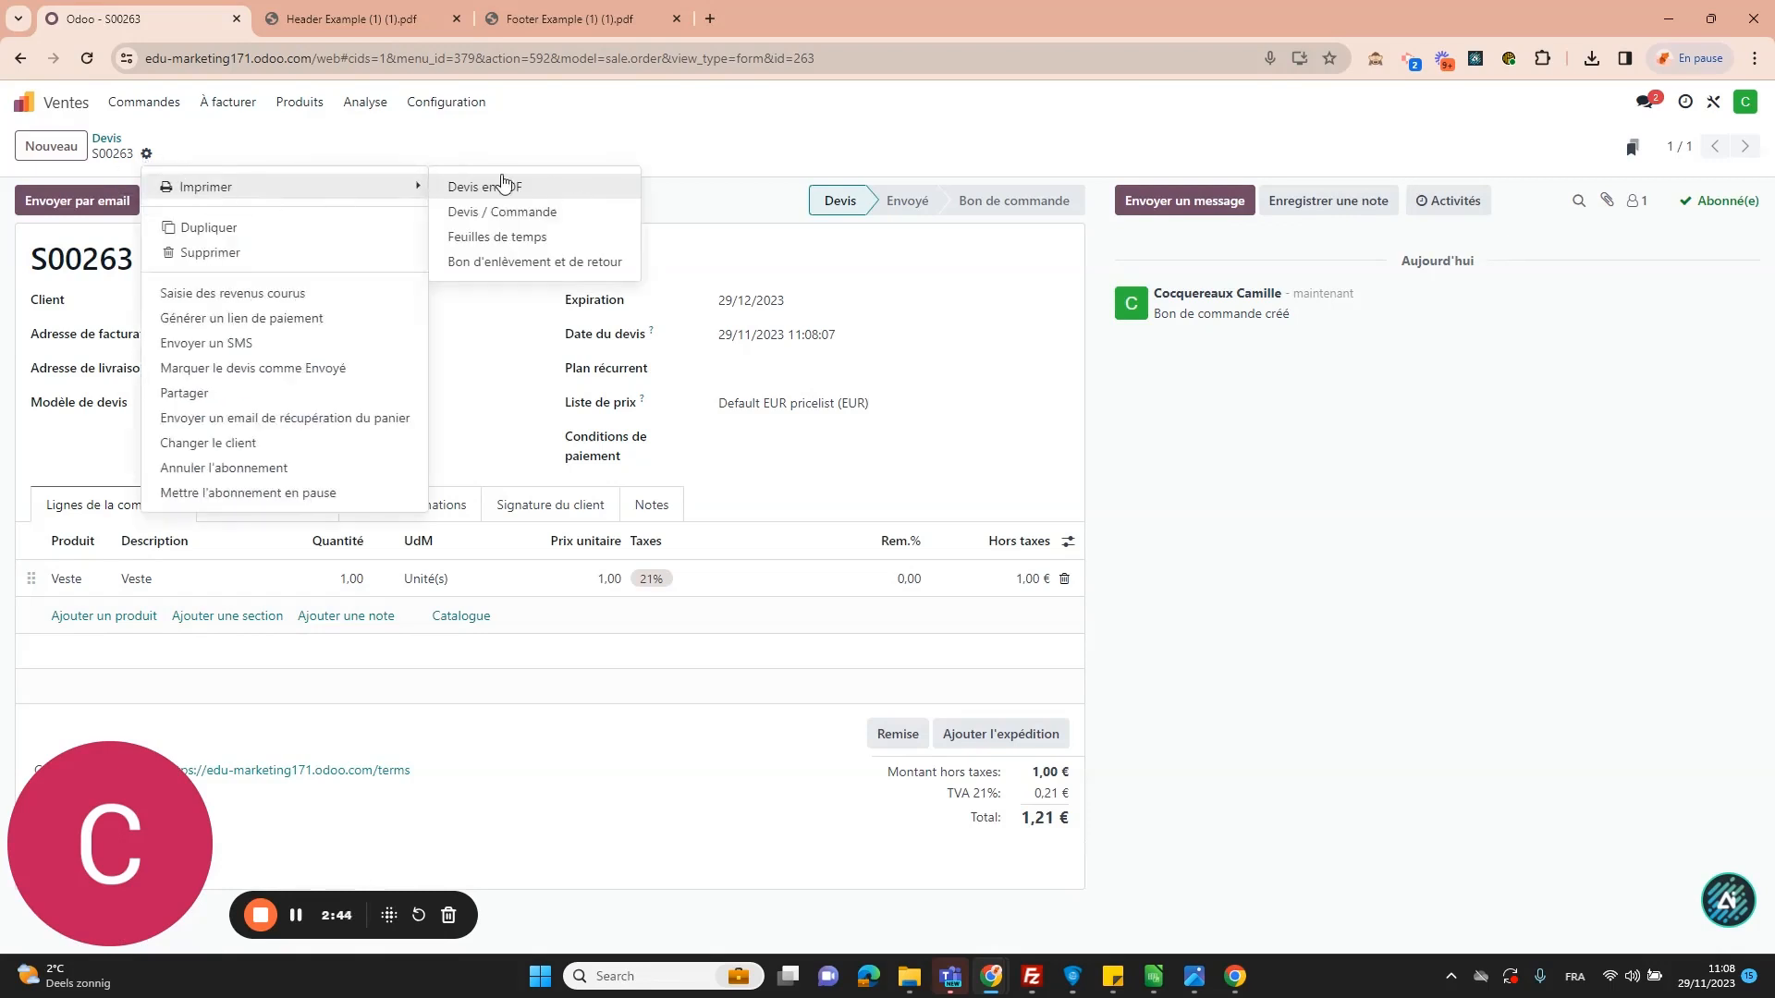
pyautogui.press('Escape')
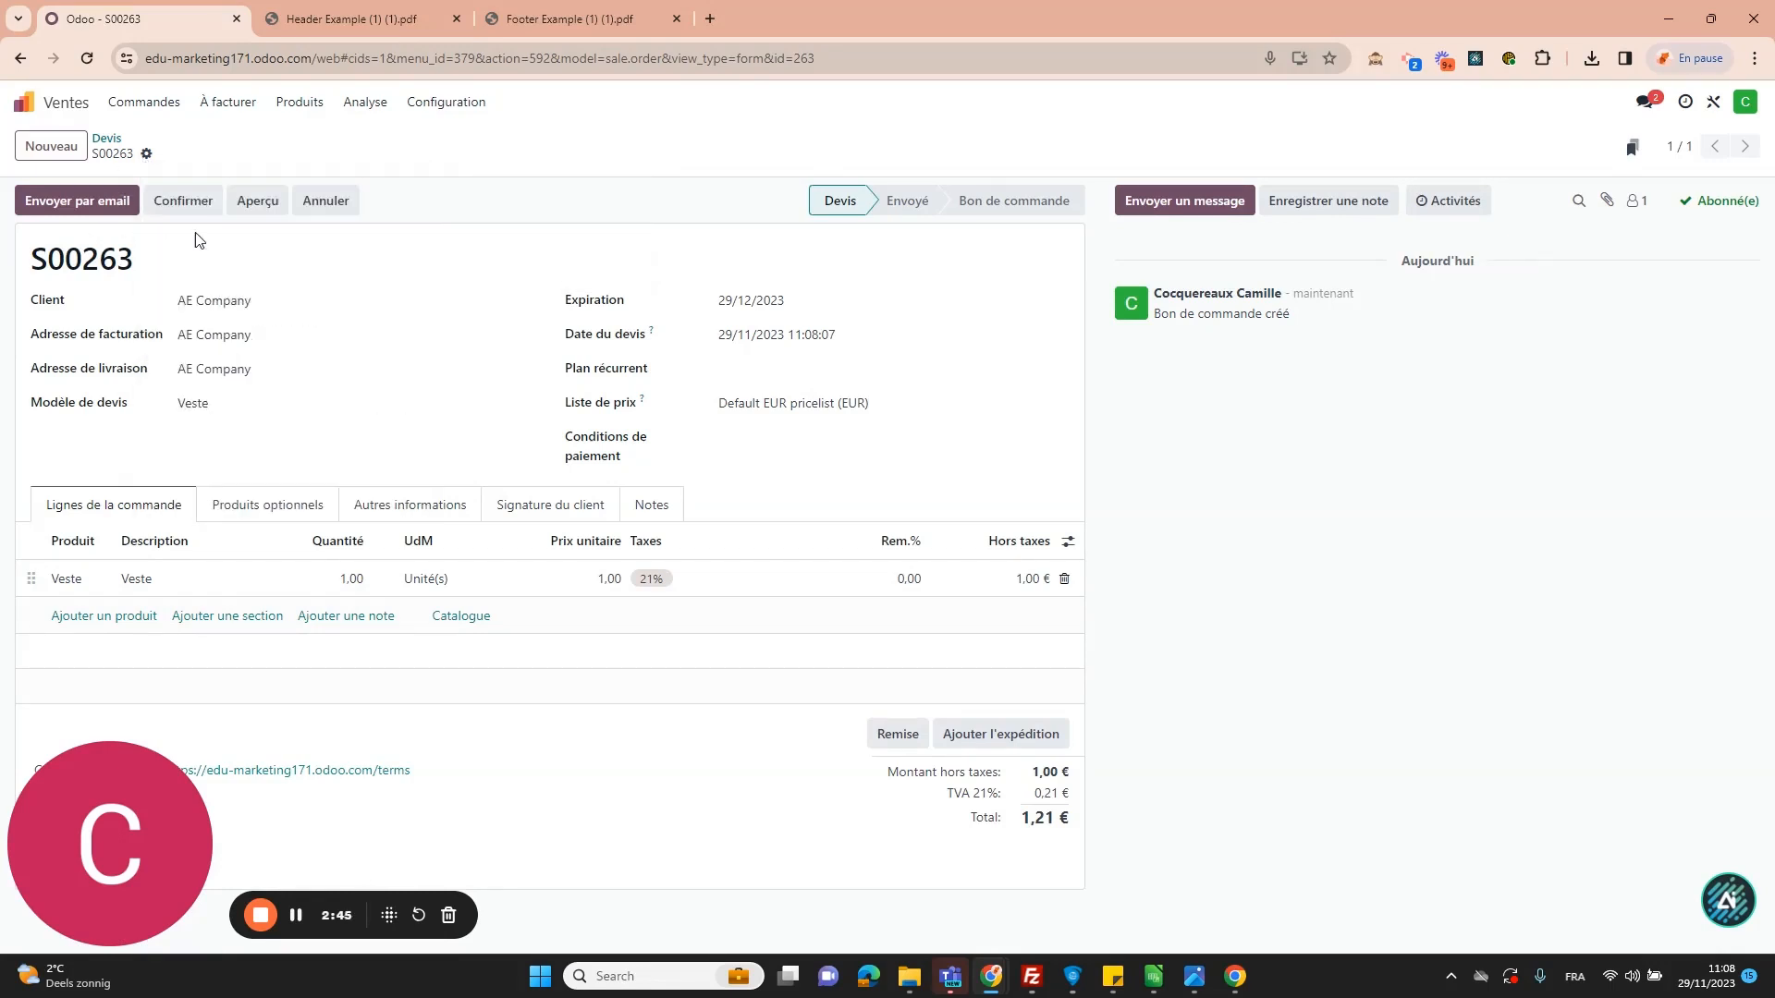
# - Start emailing the quotation, dismiss the AE Company contact form, and open the attached quotation PDF
pyautogui.click(76, 203)
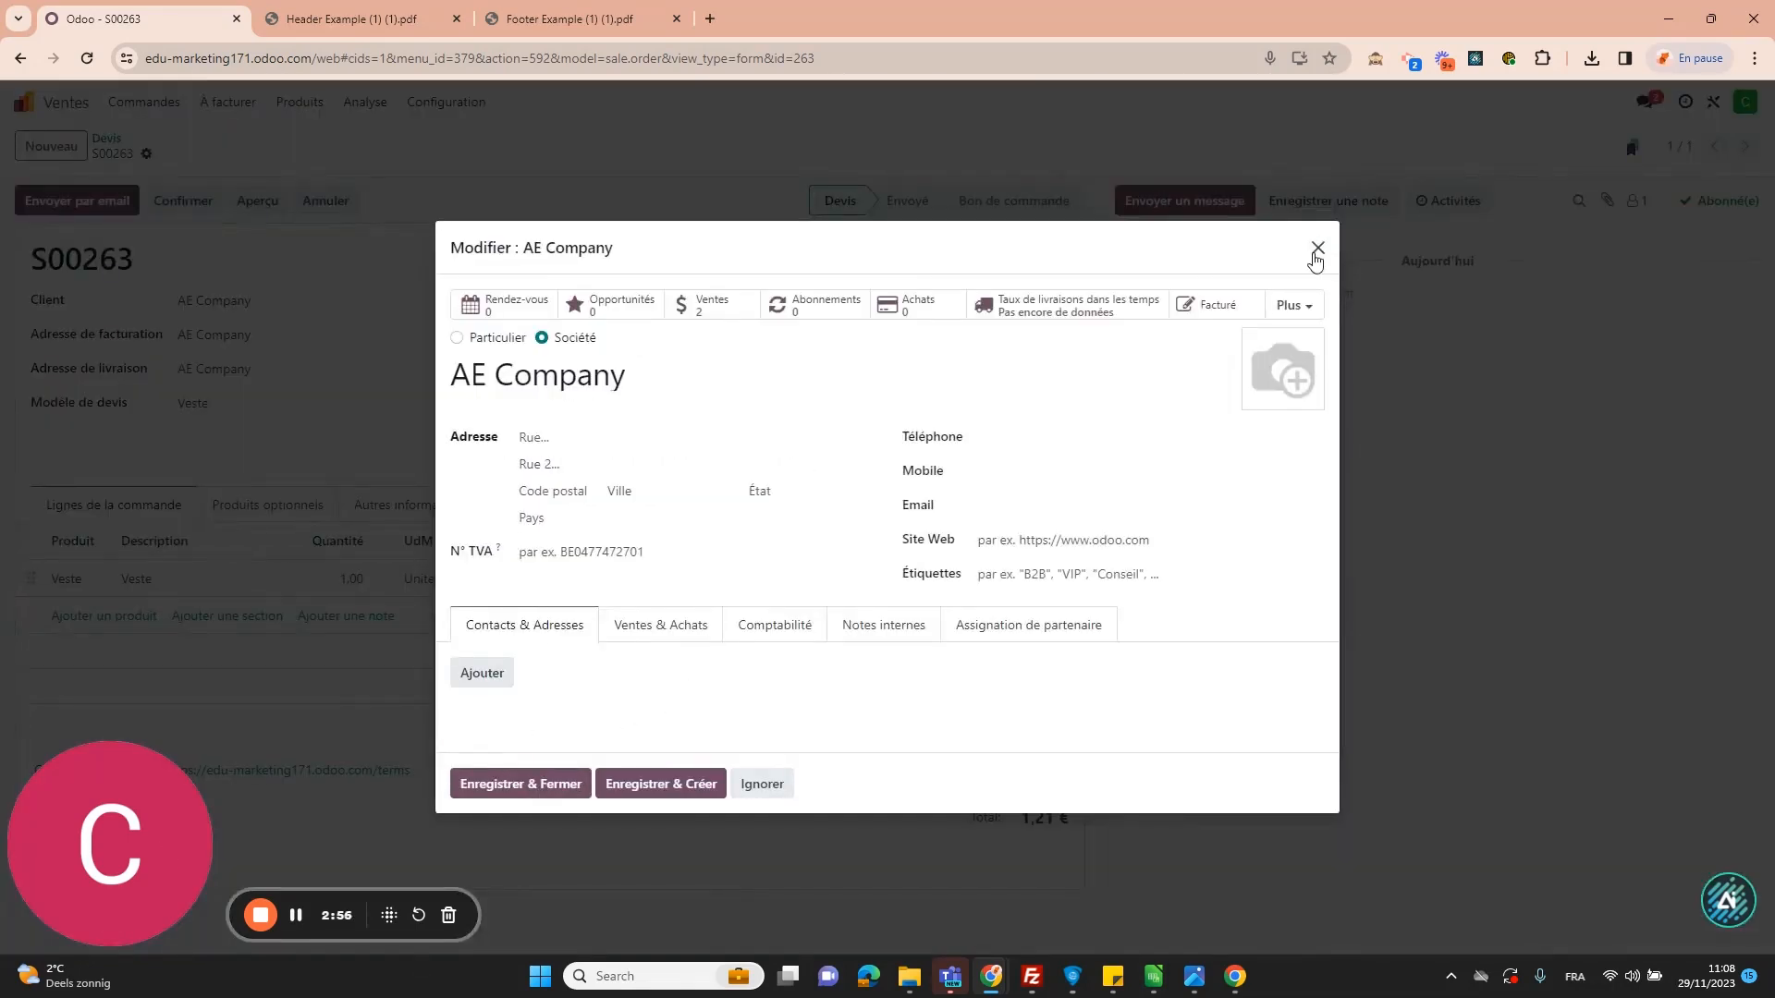
pyautogui.click(1317, 249)
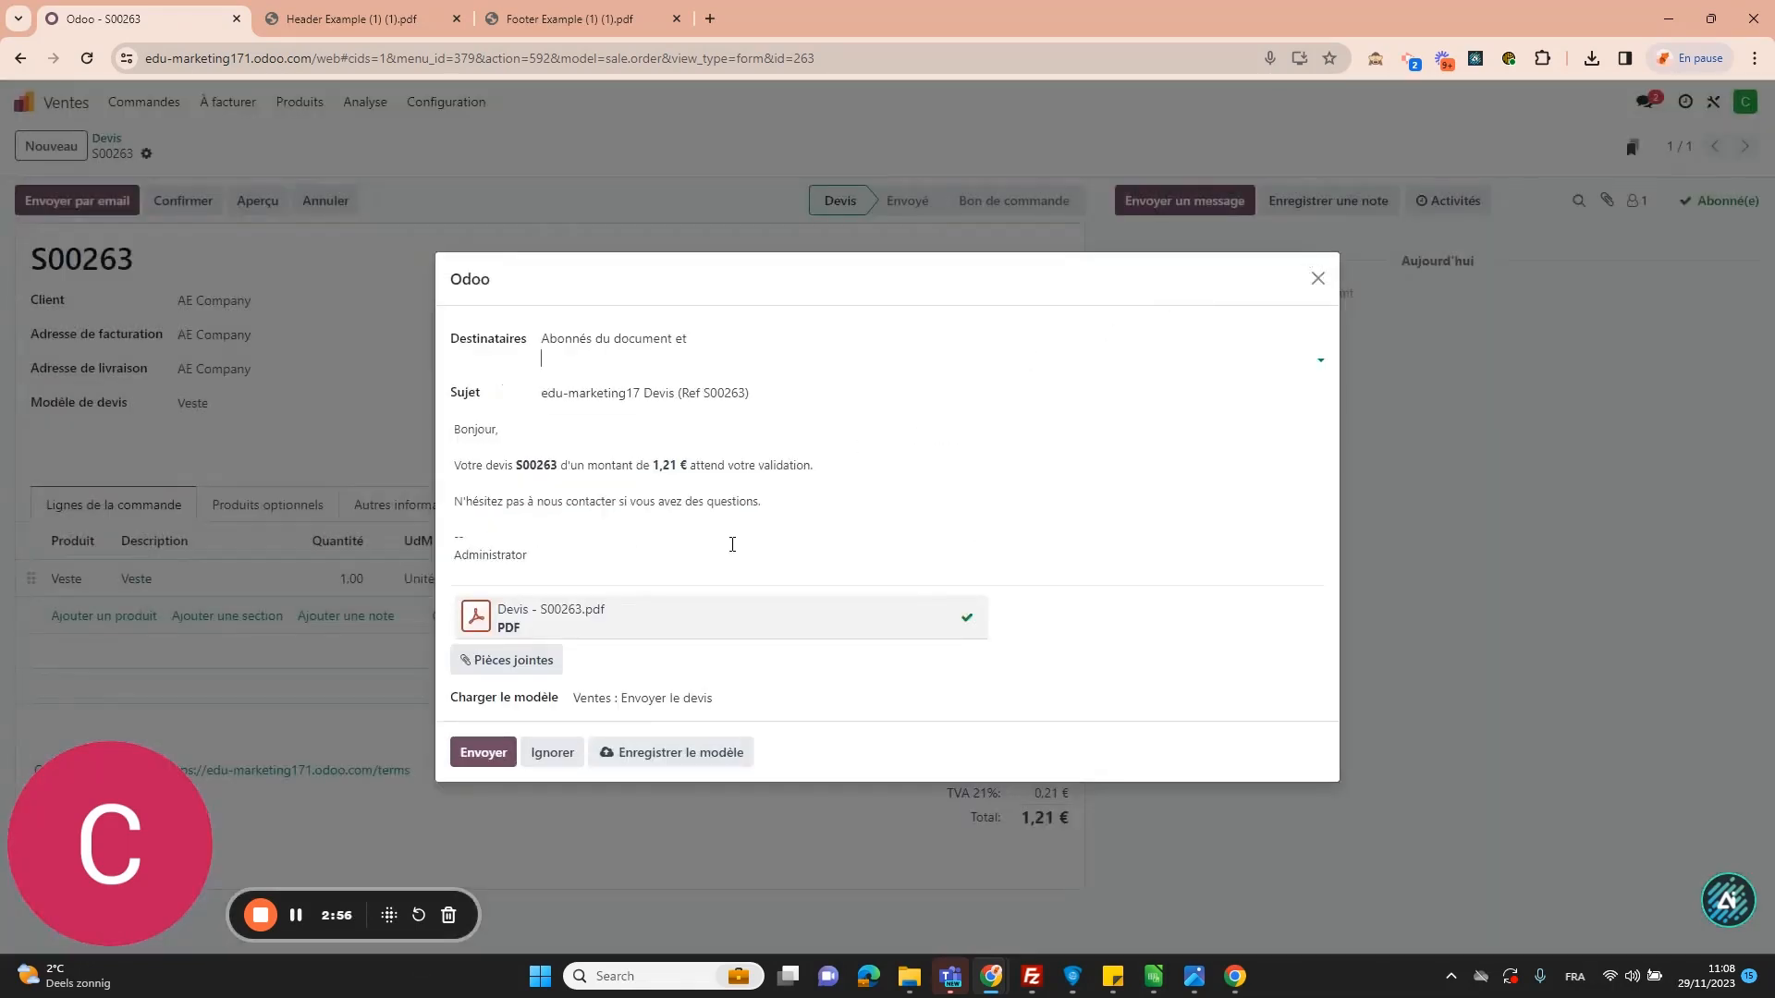
pyautogui.click(478, 616)
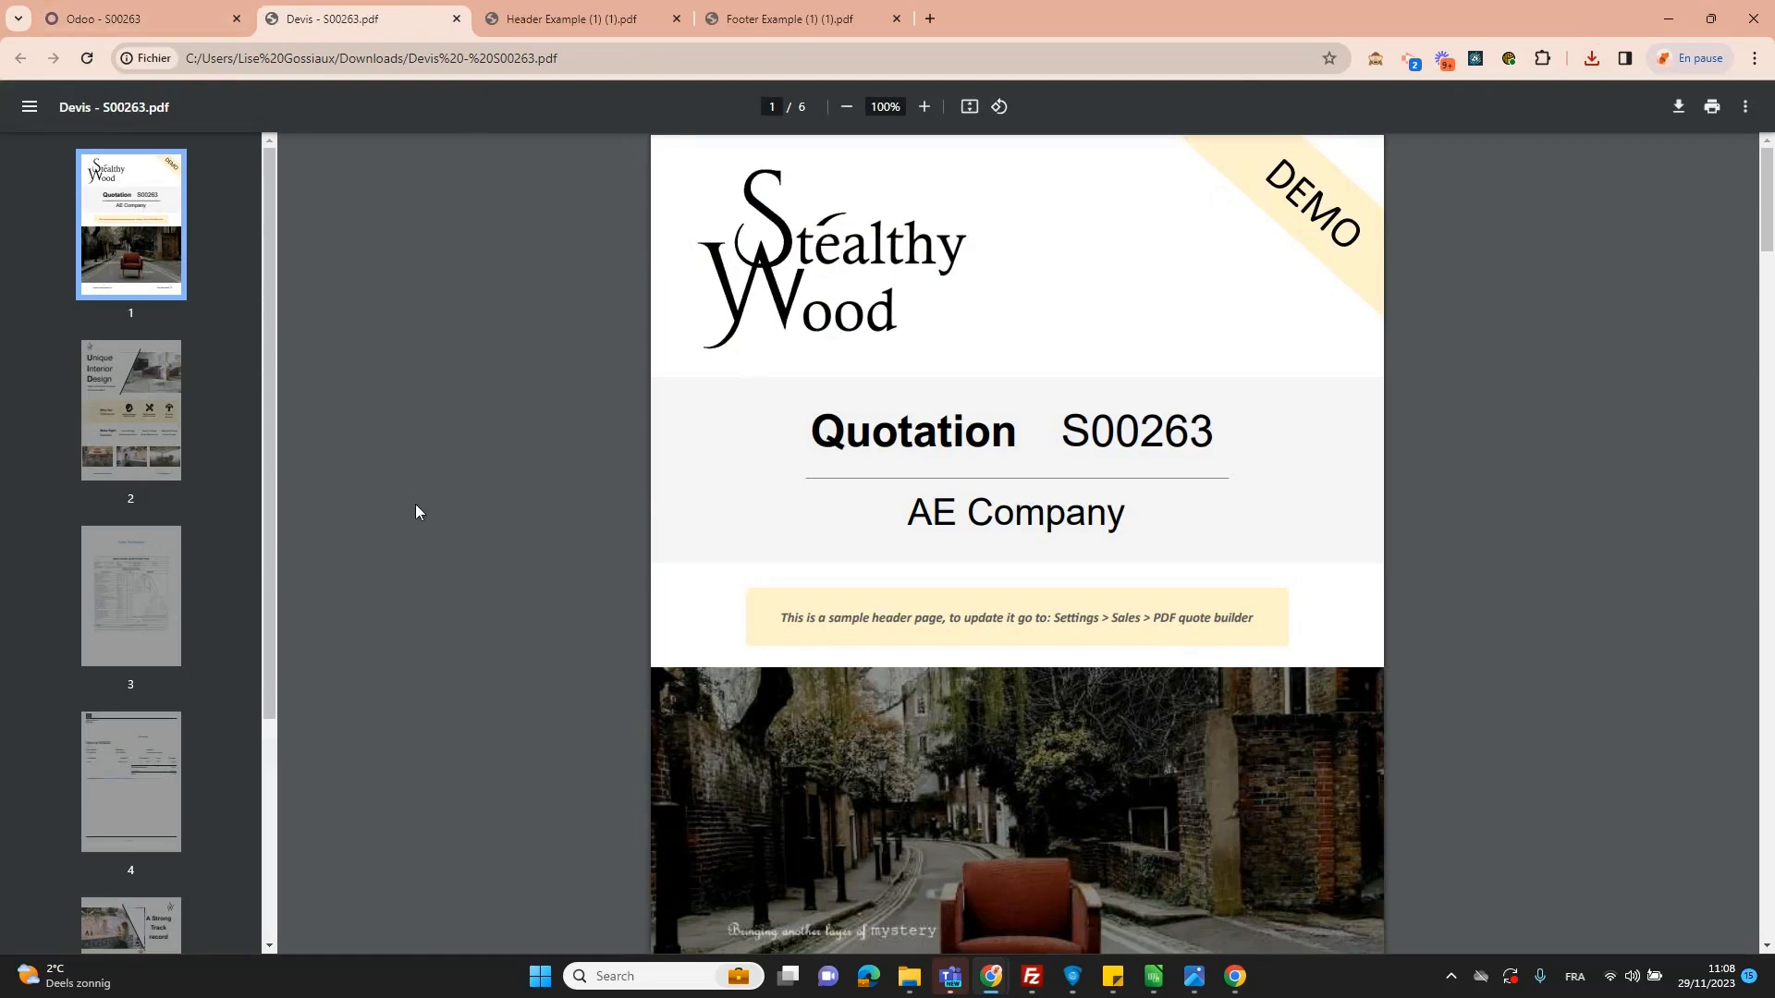
# - Examine the quotation PDF's pricing page, footer pages and terms and conditions, and return to its cover page
pyautogui.click(131, 772)
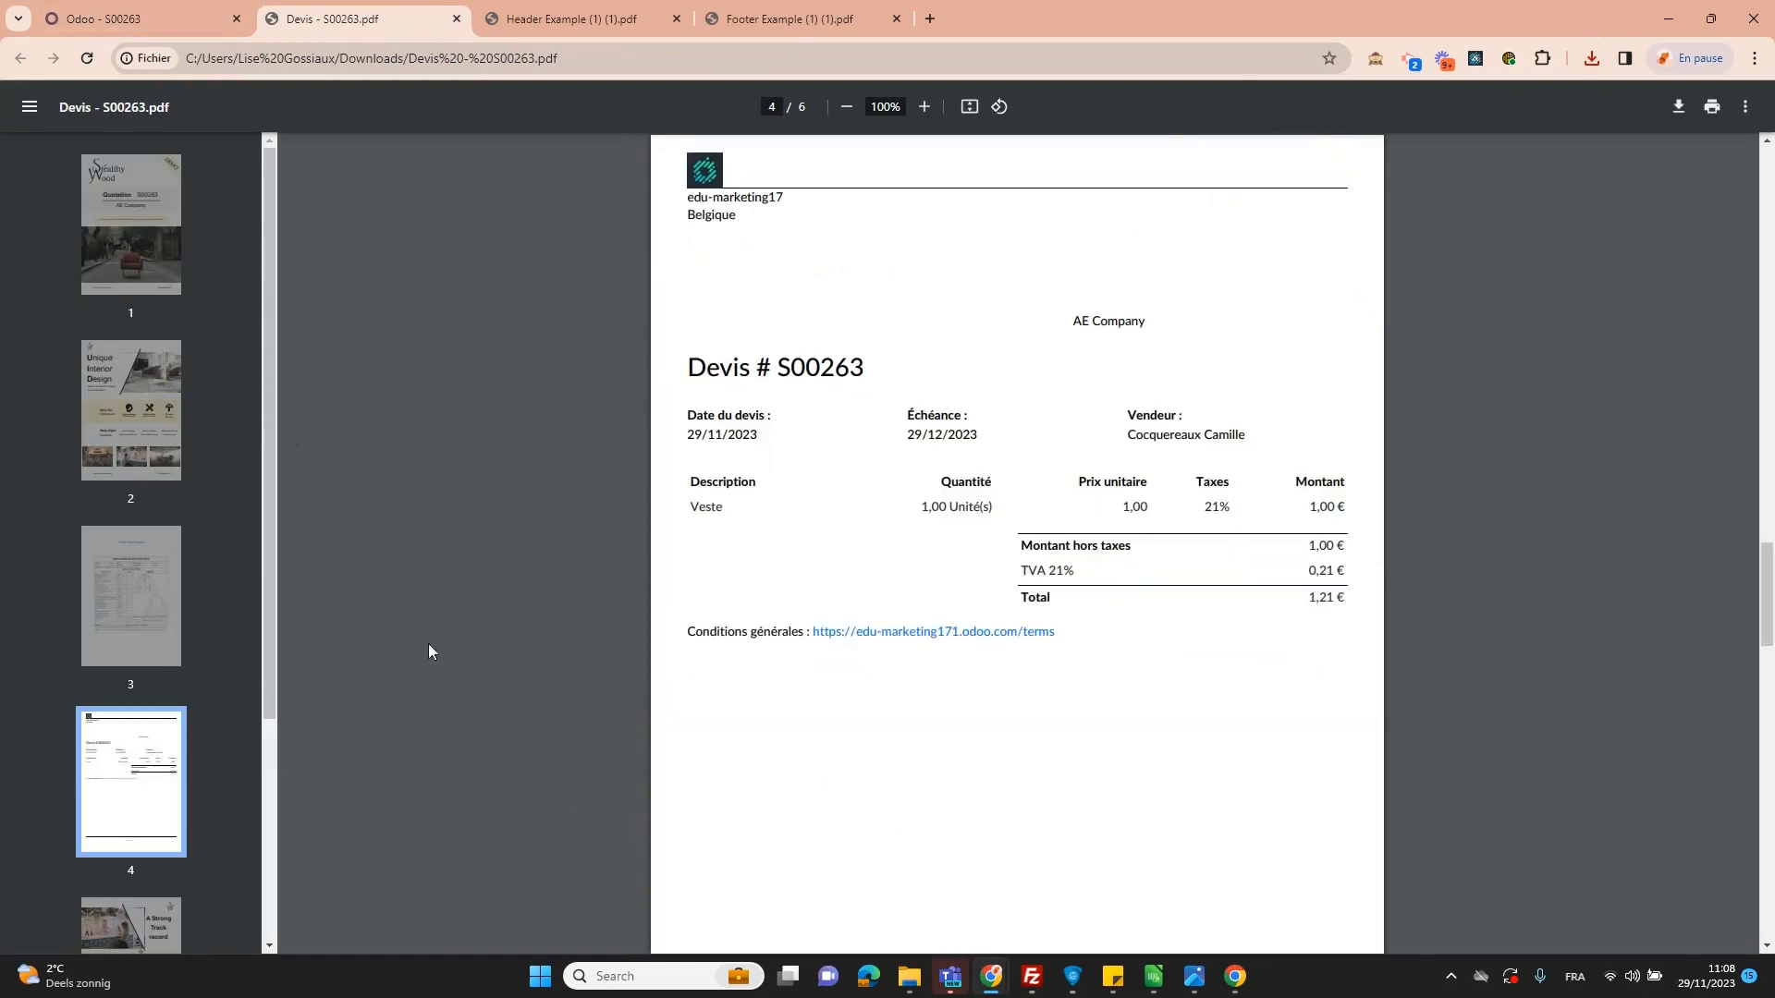
pyautogui.moveTo(273, 594); pyautogui.dragTo(219, 939)
pyautogui.click(129, 629)
pyautogui.click(92, 869)
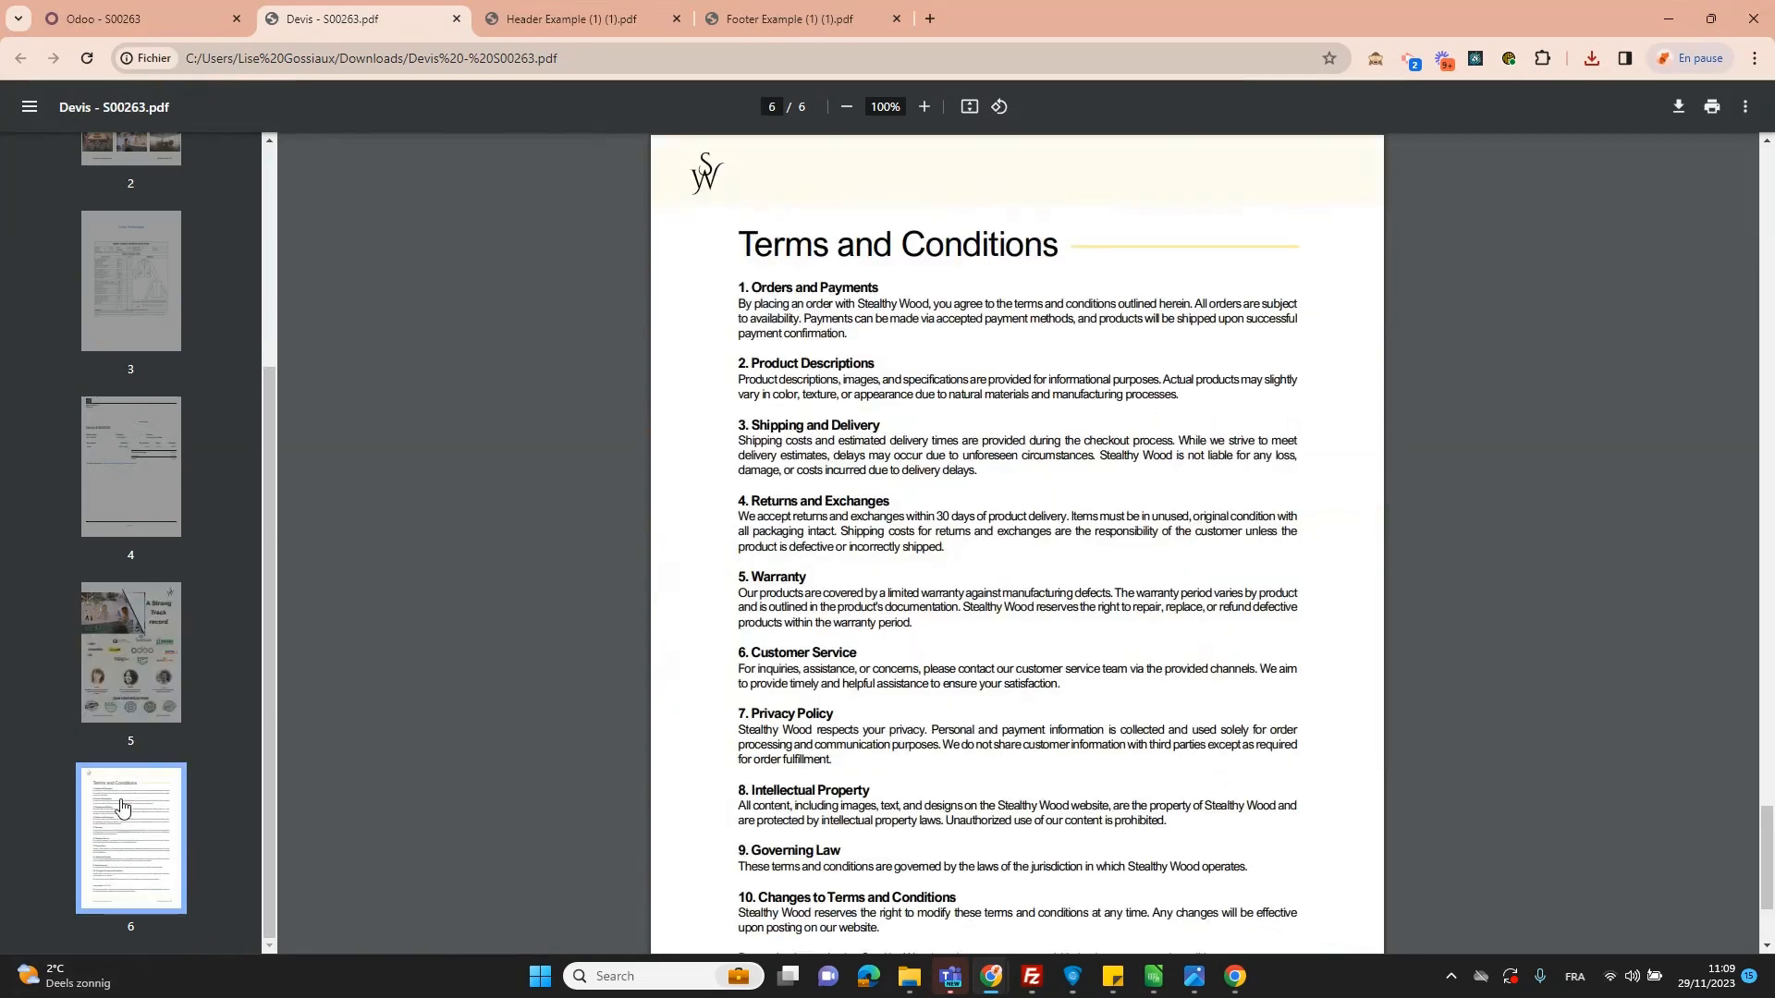
pyautogui.scroll(5, 463, 541)
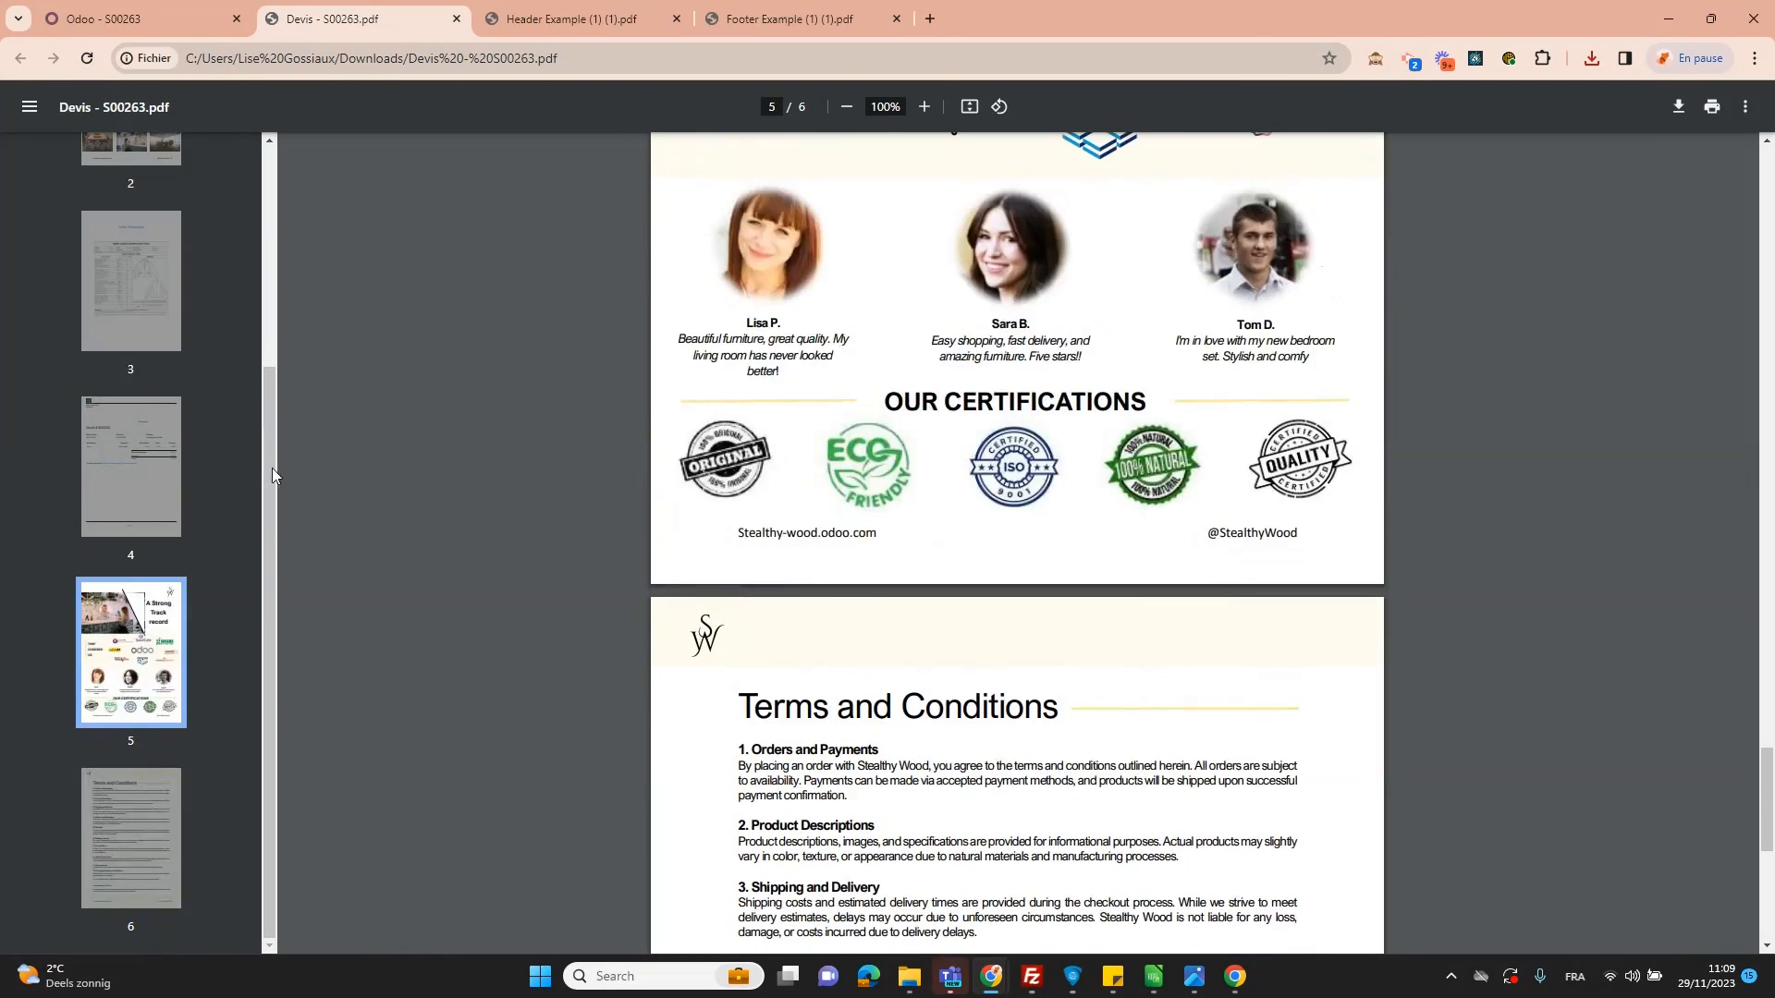
pyautogui.moveTo(272, 468); pyautogui.dragTo(279, 173)
pyautogui.click(131, 221)
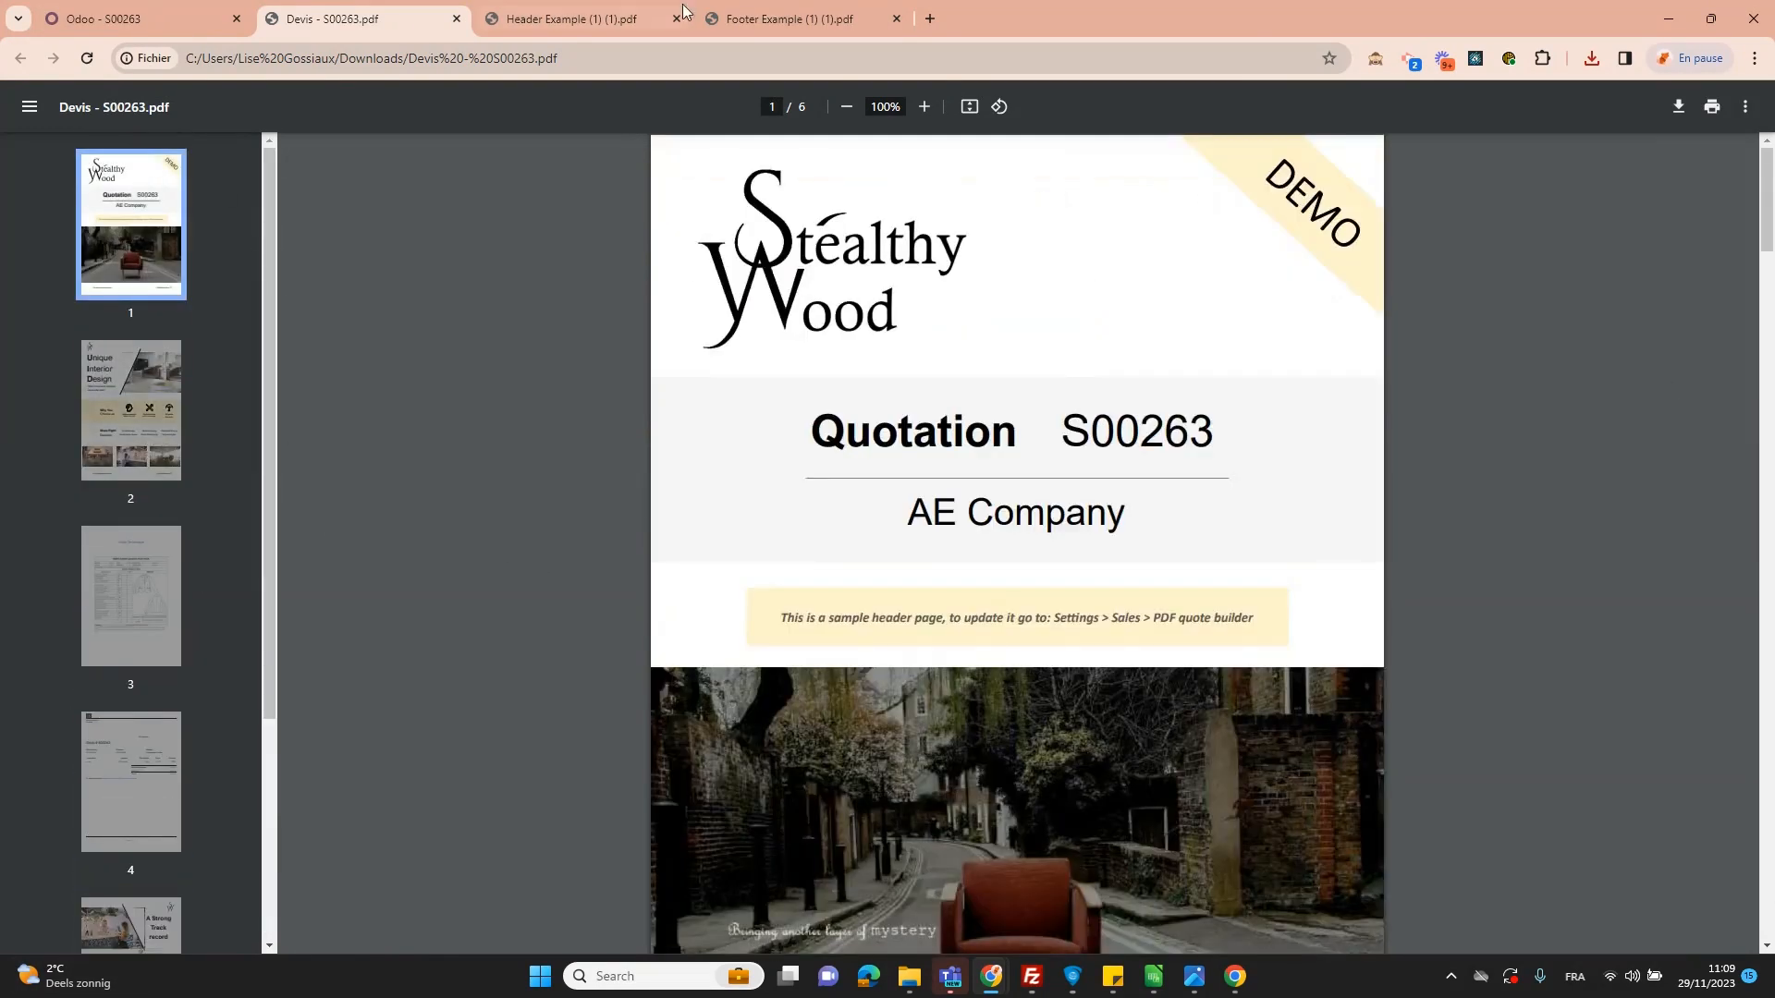
# - Close the quotation PDF and the Header Example PDF, and dismiss the email composer in Odoo without sending
pyautogui.click(453, 20)
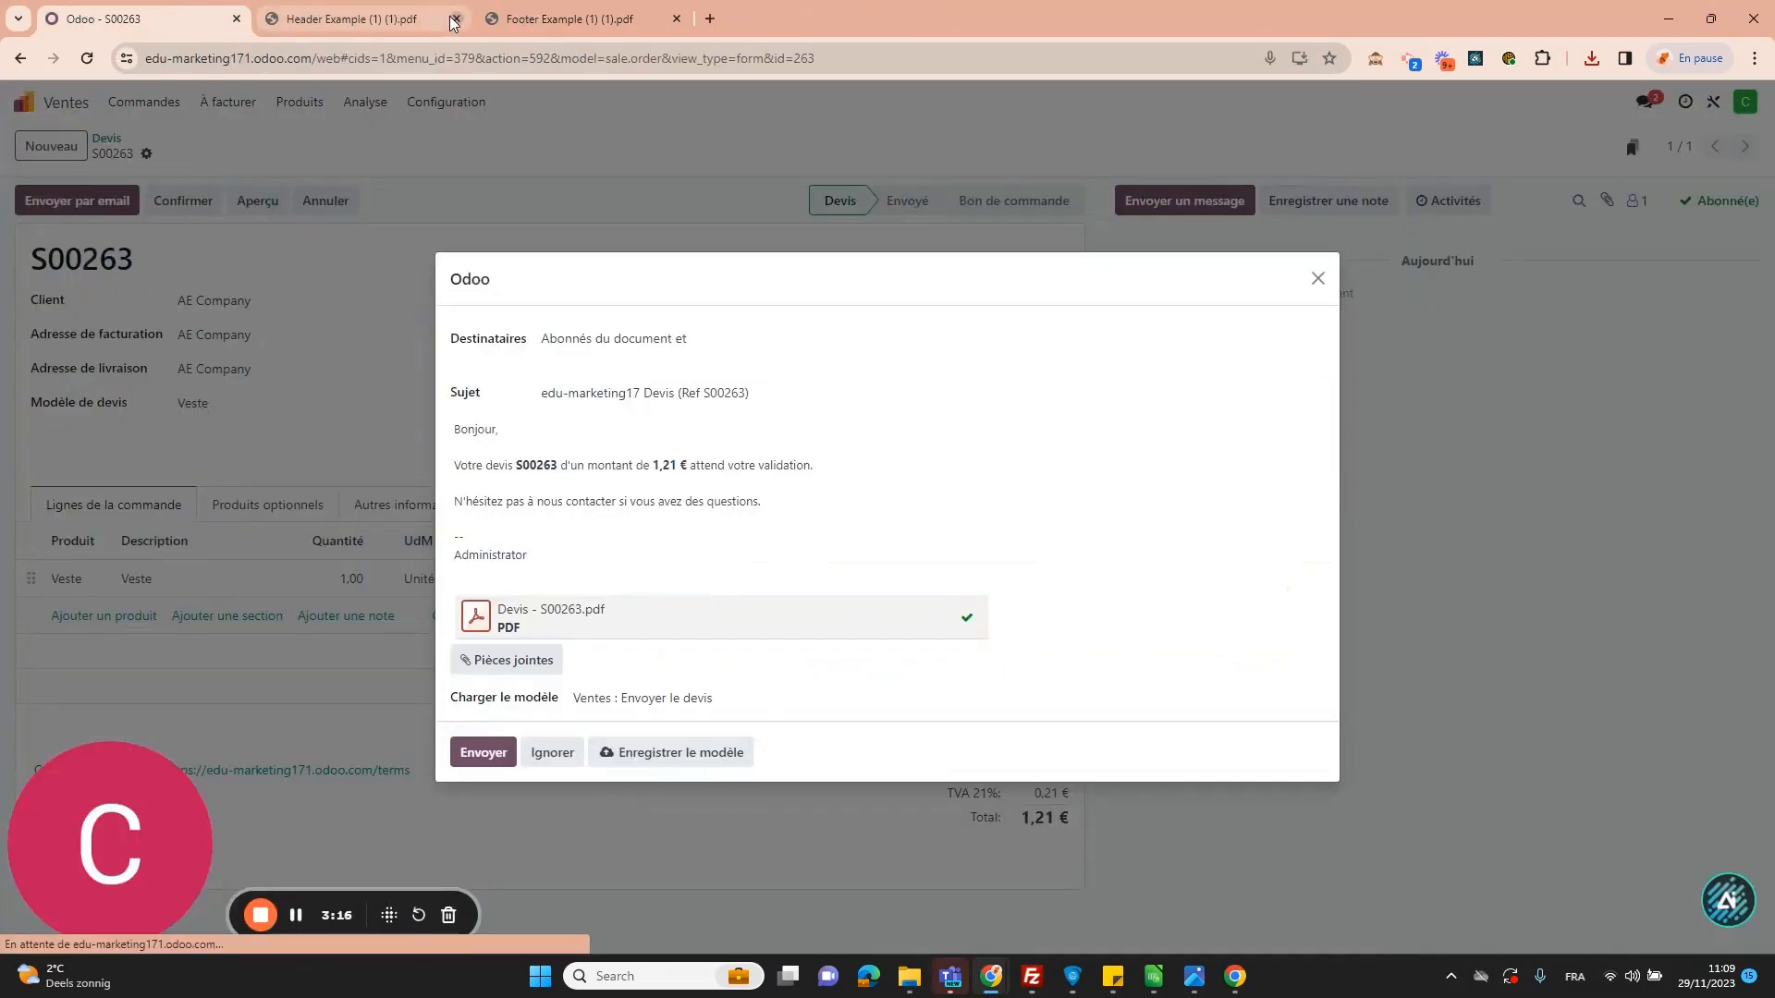
pyautogui.click(454, 19)
pyautogui.click(1317, 278)
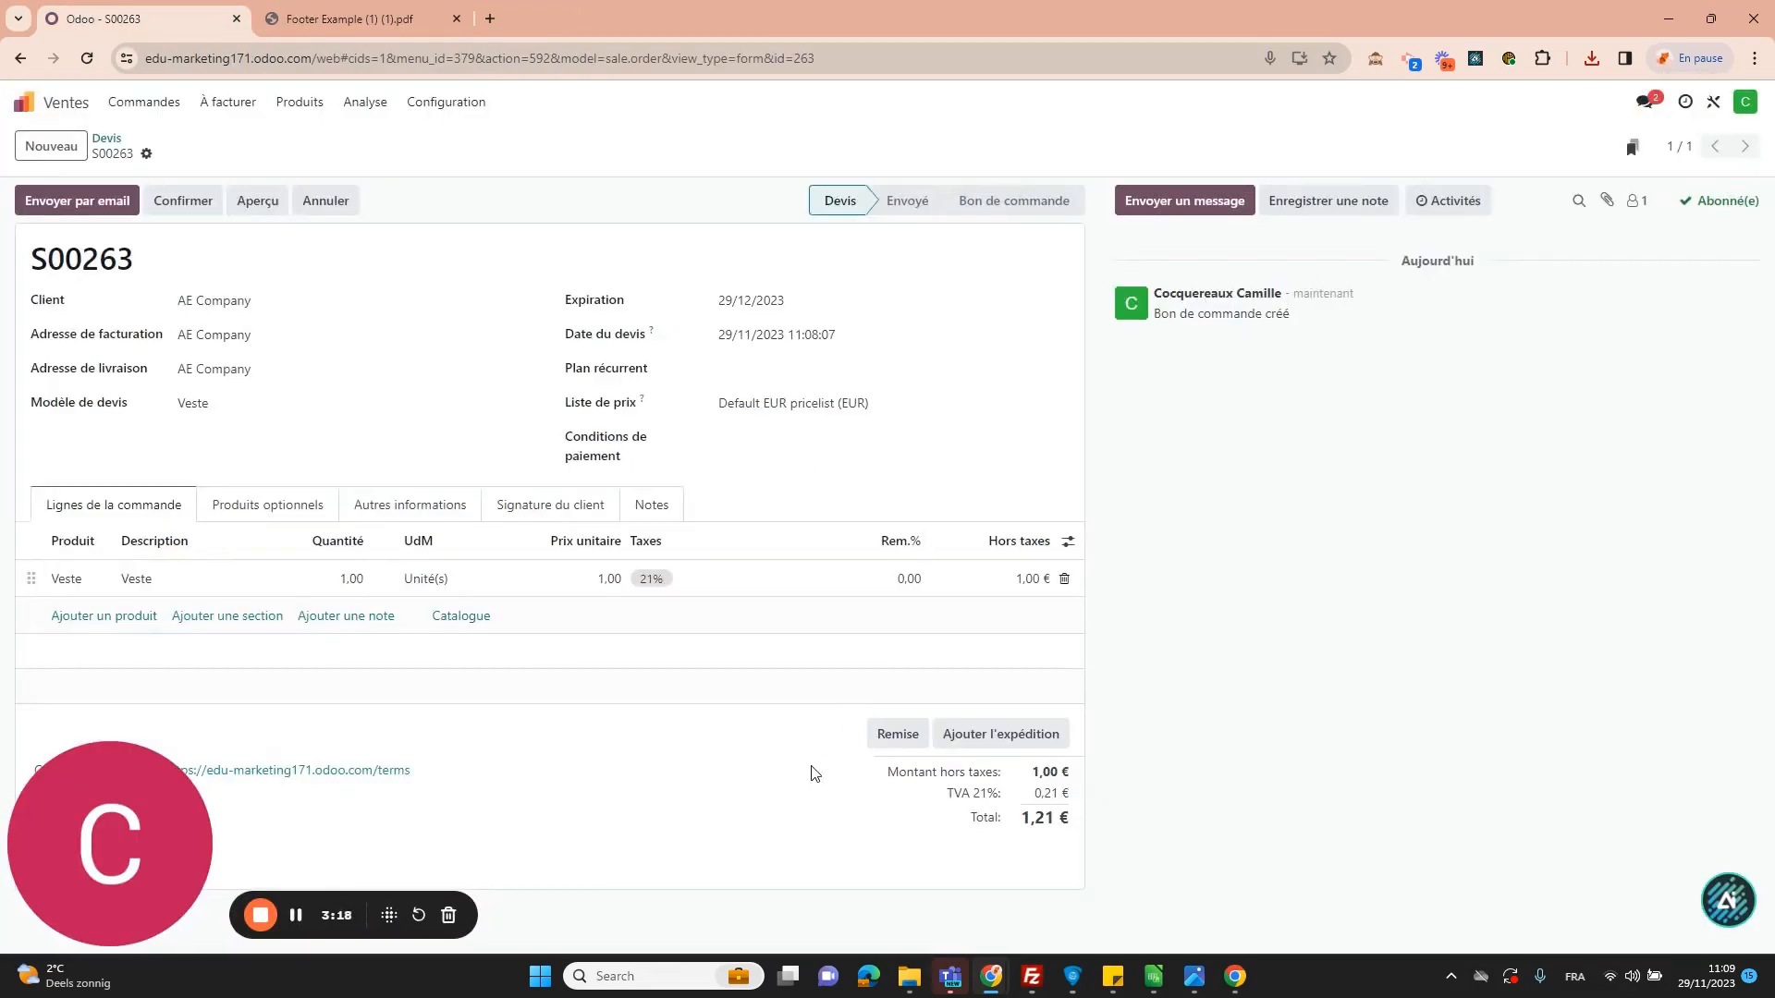